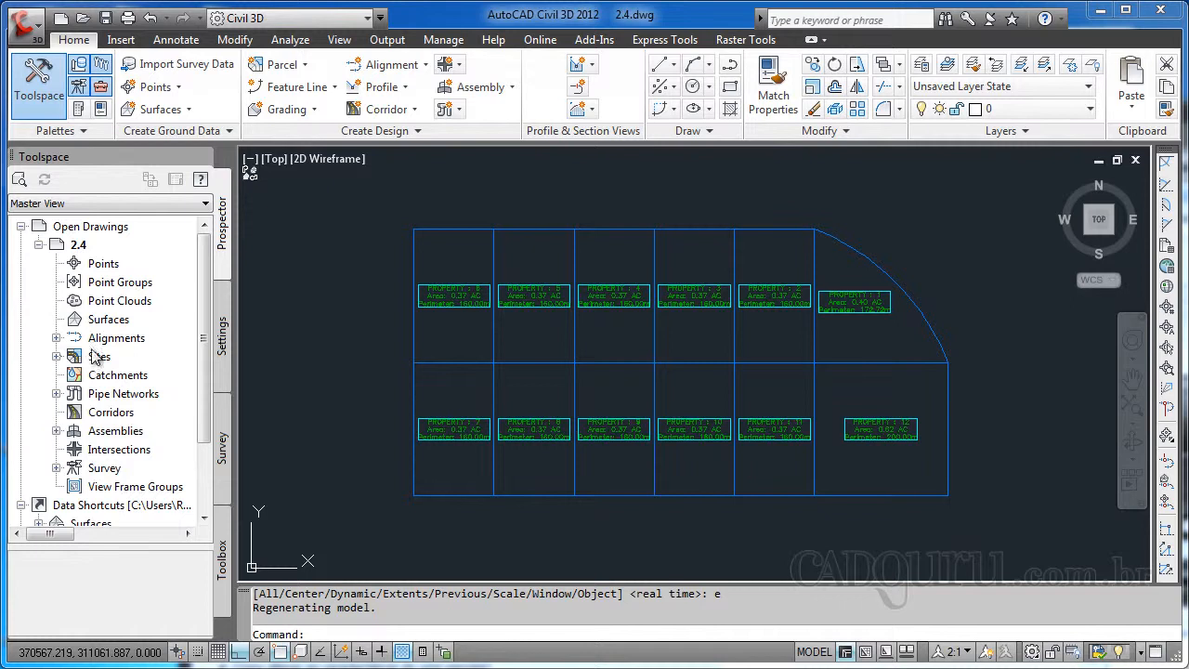
Expand the Loteamento site down to its parcels and widen the Toolspace so the full parcel names are readable.
{"action": "left_click", "coordinate": [57, 357]}
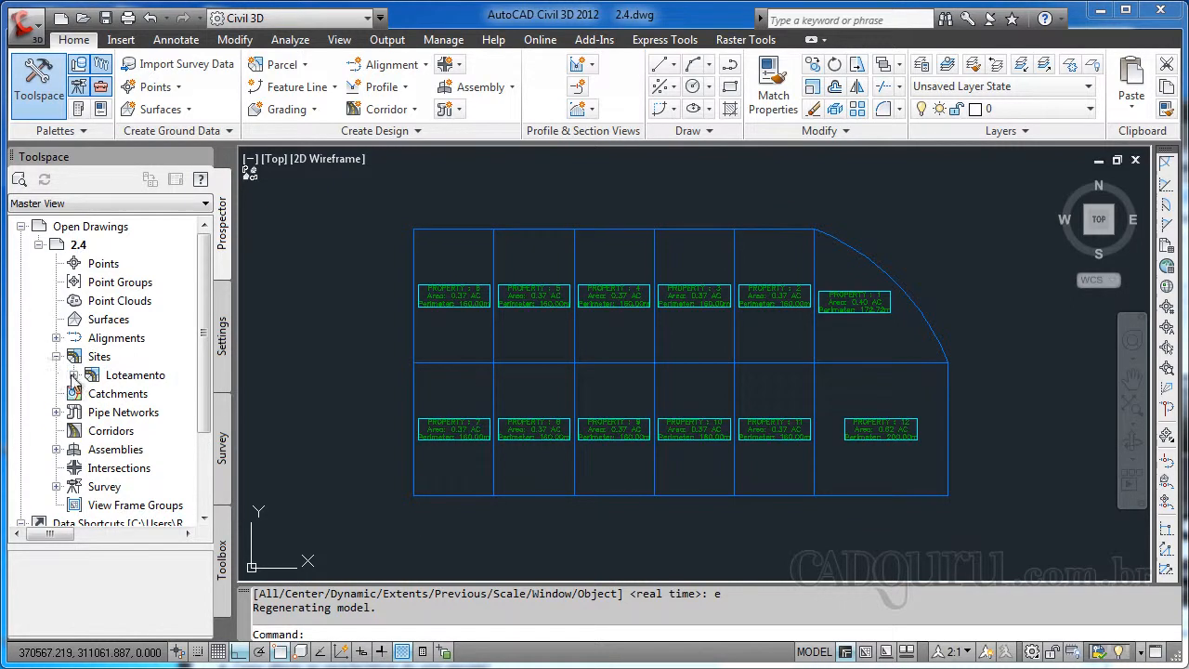
{"action": "left_click", "coordinate": [73, 375]}
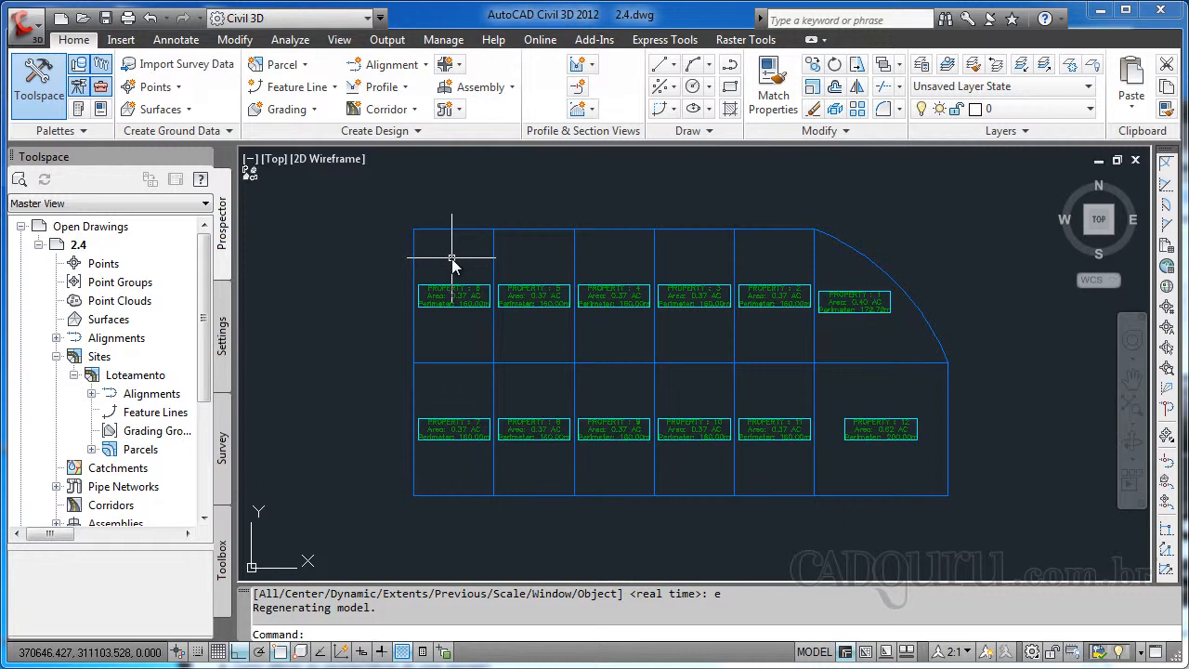
{"action": "left_click", "coordinate": [91, 449]}
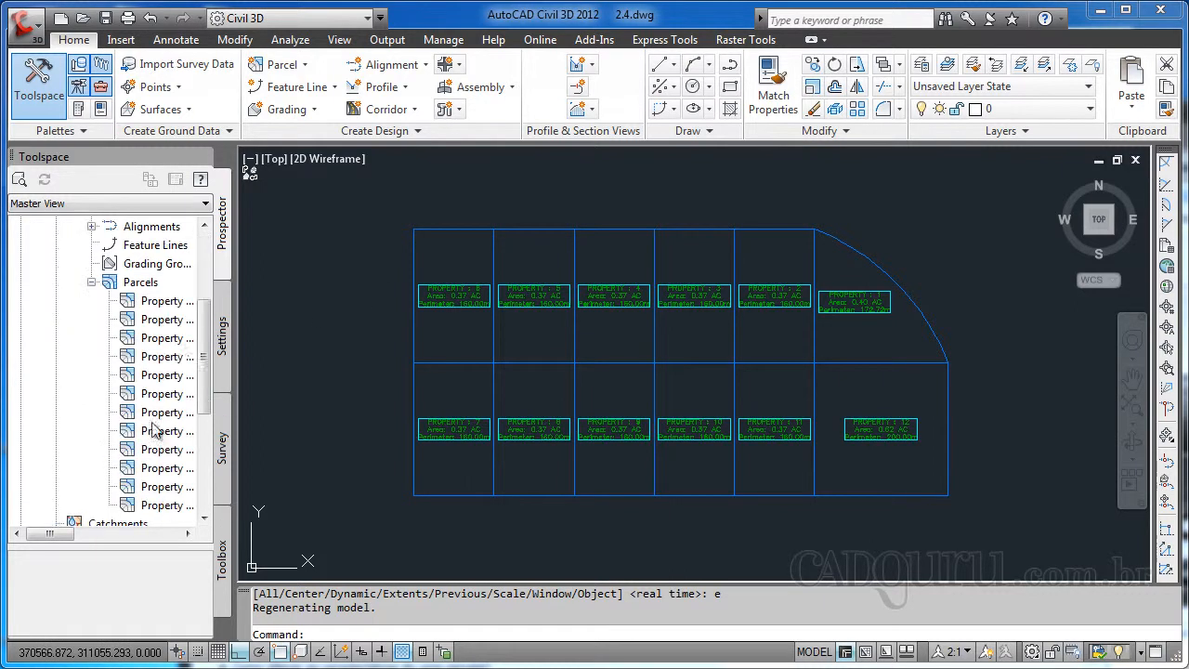
{"action": "mouse_move", "coordinate": [201, 341]}
{"action": "left_mouse_down"}
{"action": "mouse_move", "coordinate": [208, 372]}
{"action": "mouse_move", "coordinate": [208, 343]}
{"action": "left_mouse_up"}
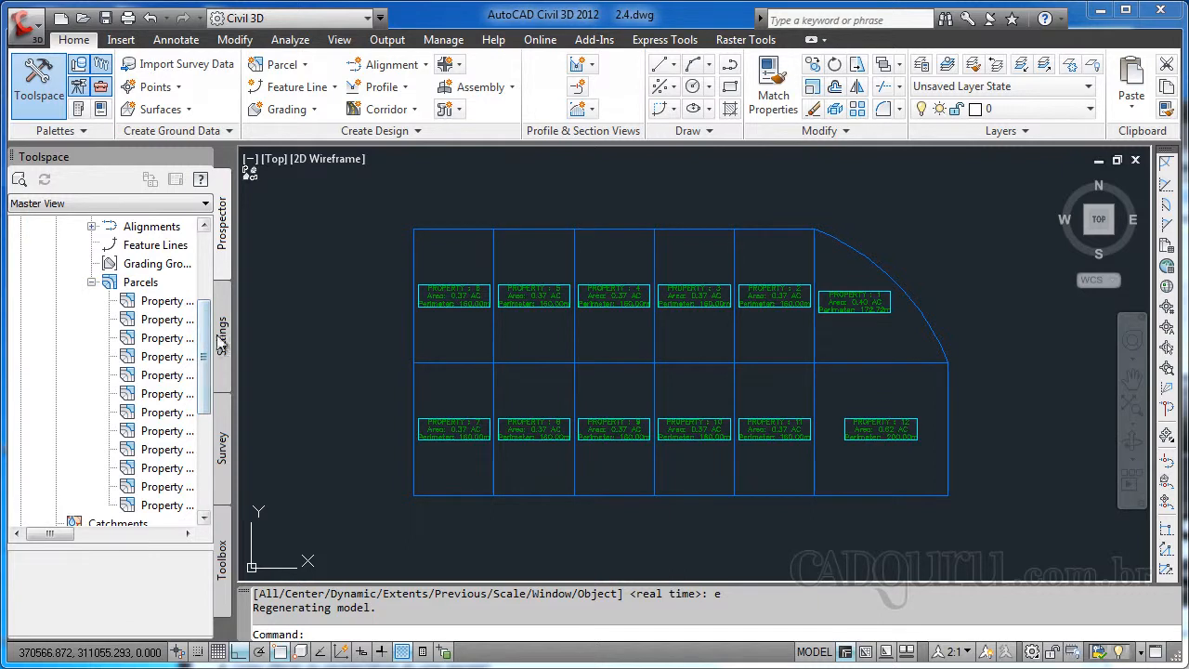
{"action": "left_click_drag", "start_coordinate": [238, 301], "coordinate": [301, 306]}
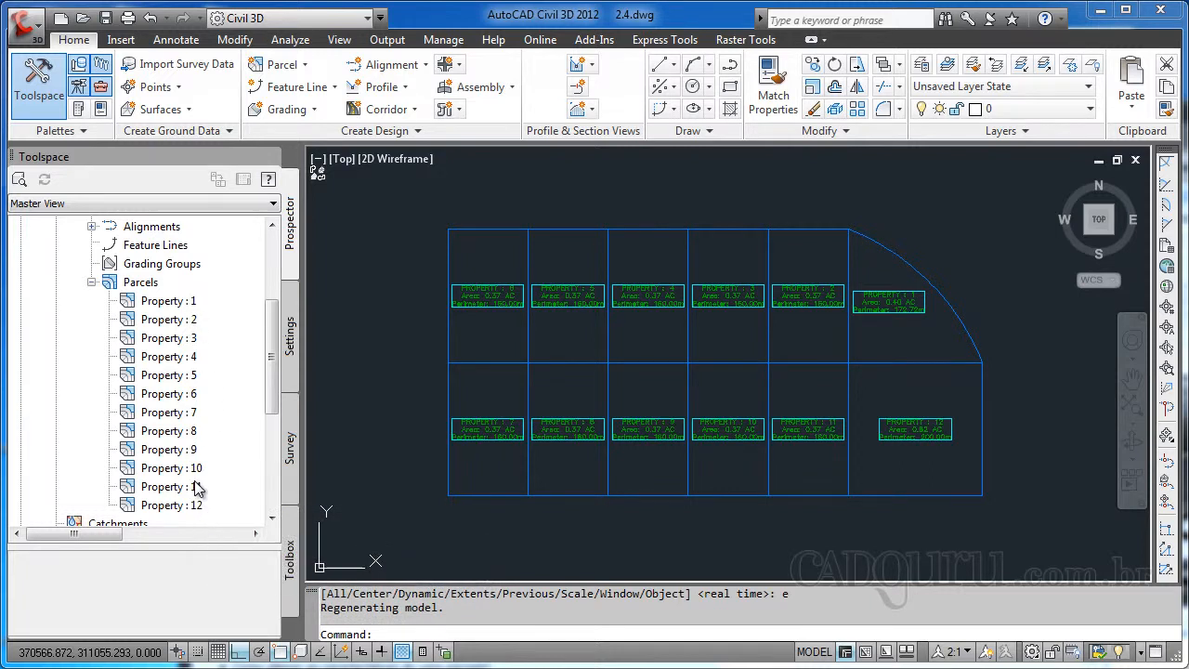
Locate parcels Property : 7, Property : 4 and Property : 12 in the drawing by zooming or panning to each.
{"action": "mouse_move", "coordinate": [199, 488]}
{"action": "left_click", "coordinate": [169, 412]}
{"action": "right_click", "coordinate": [180, 419]}
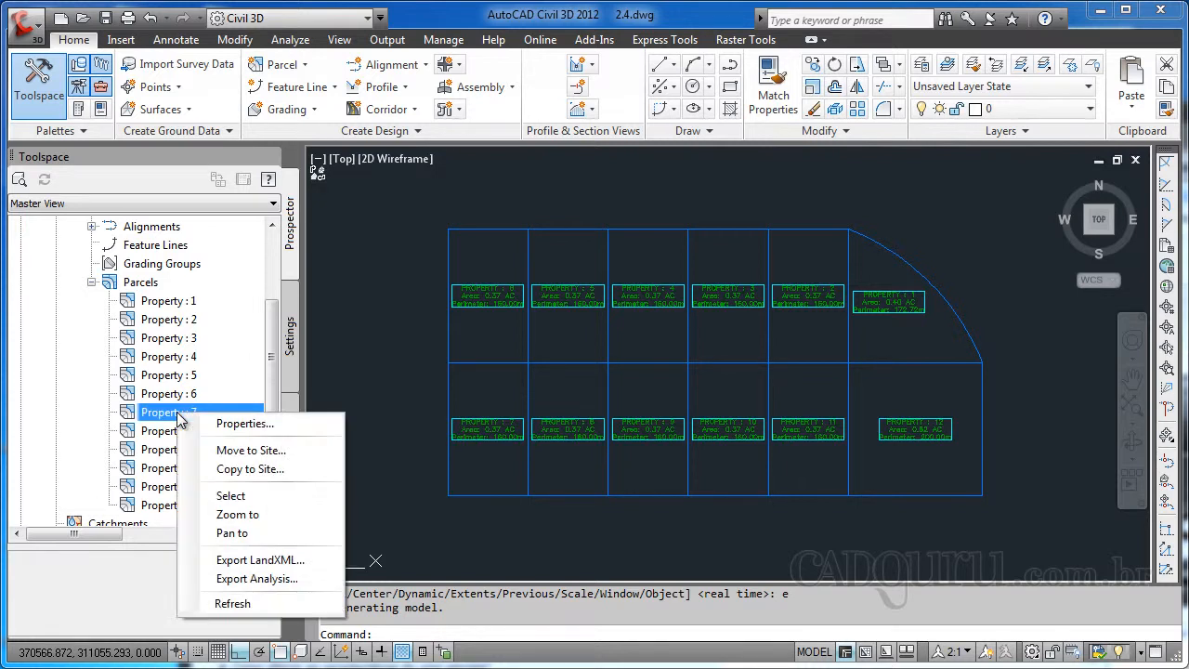
{"action": "left_click", "coordinate": [245, 517]}
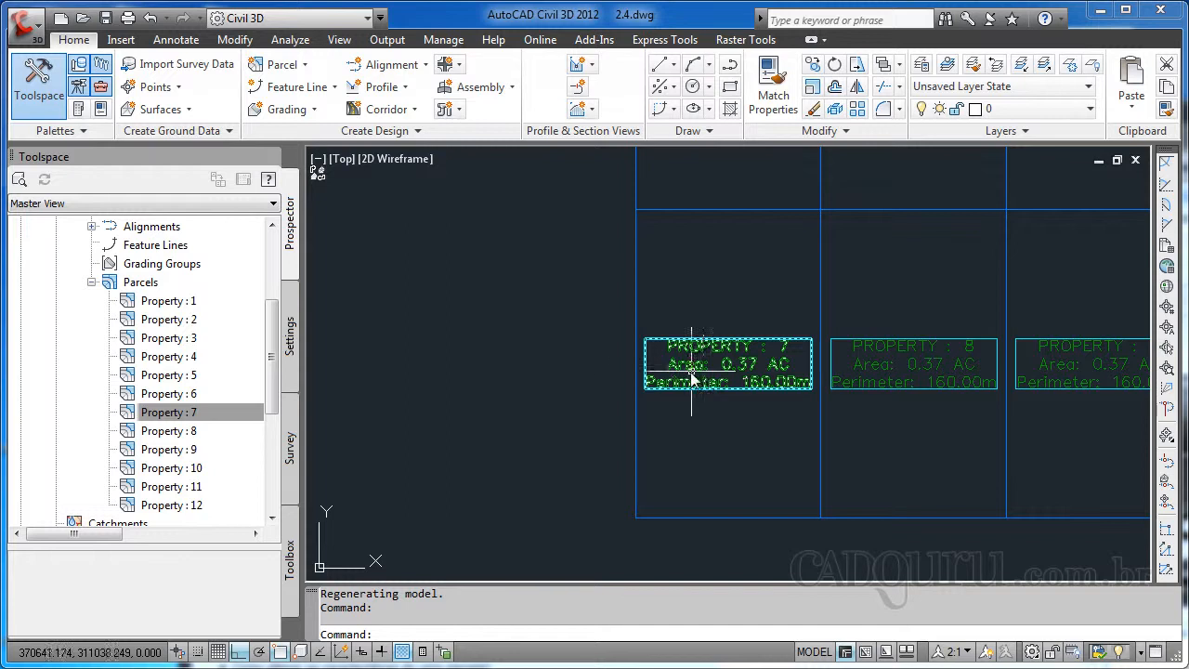
{"action": "right_click", "coordinate": [186, 359]}
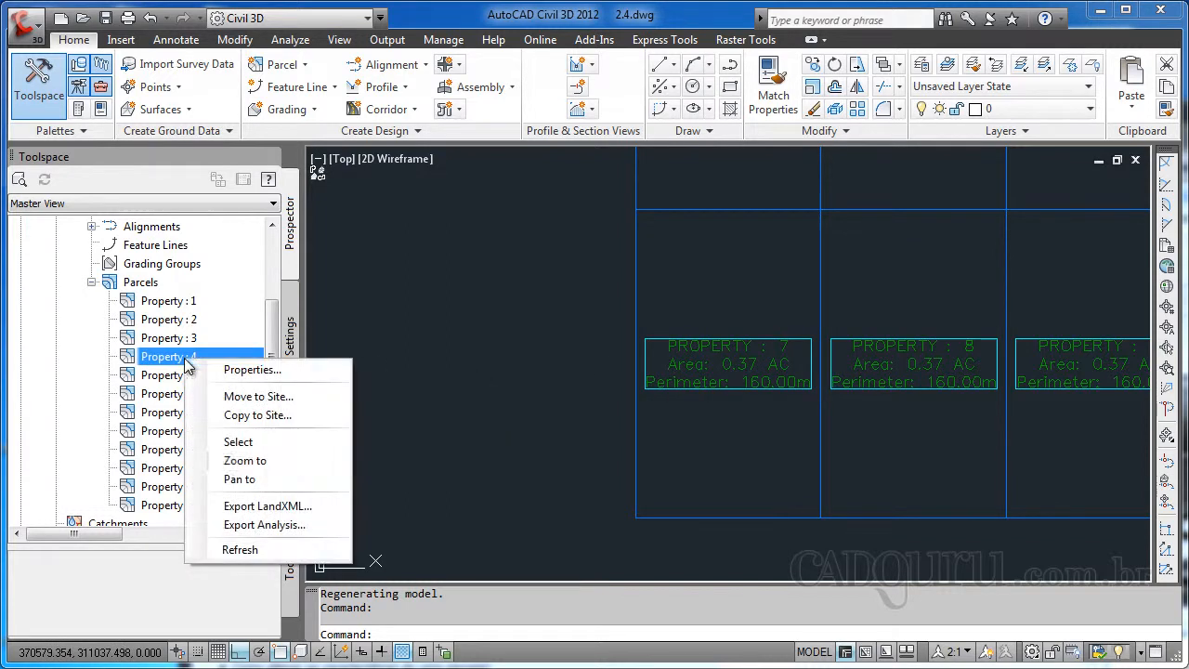
{"action": "left_click", "coordinate": [239, 479]}
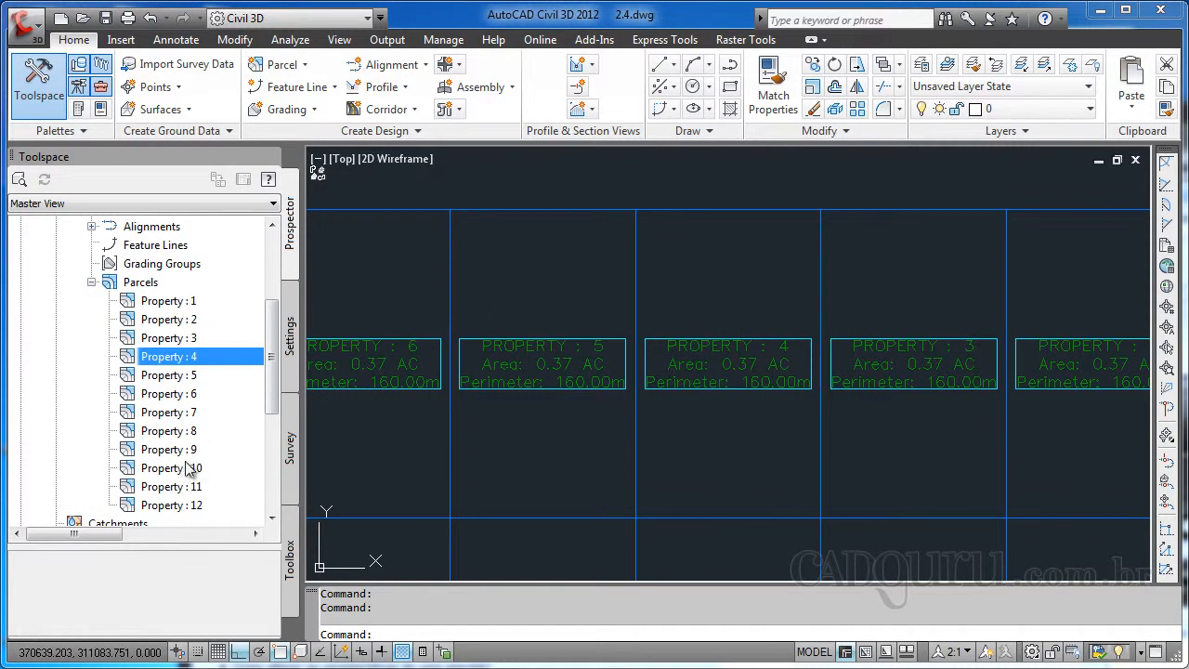
{"action": "right_click", "coordinate": [184, 506]}
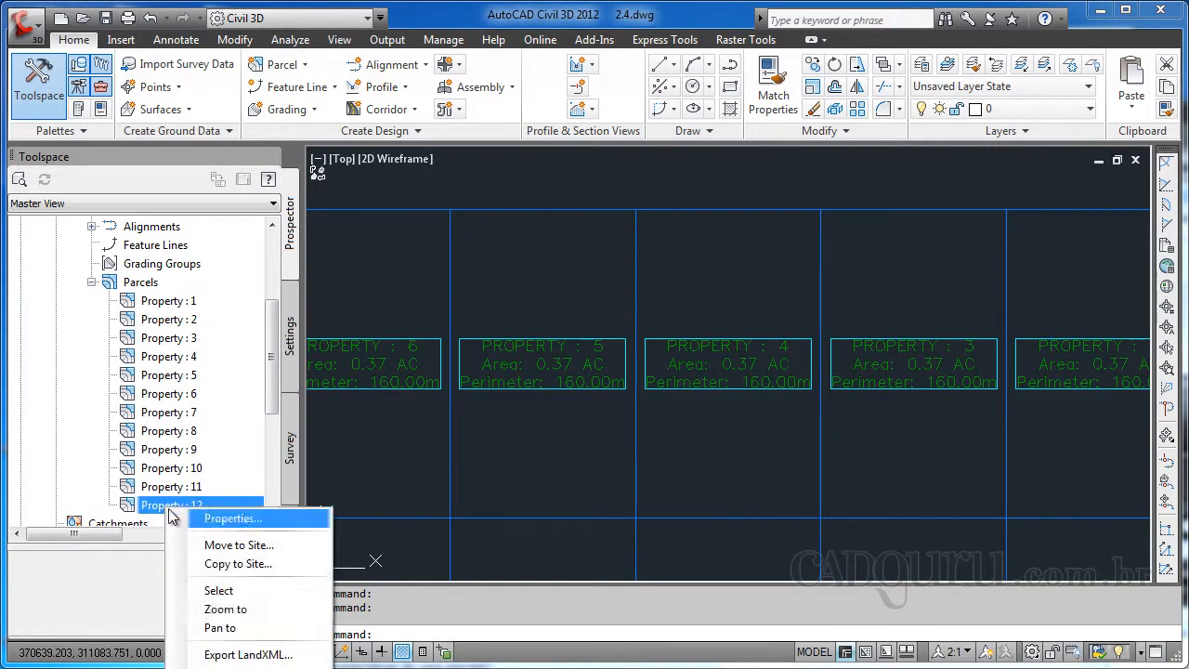
{"action": "left_click", "coordinate": [219, 610]}
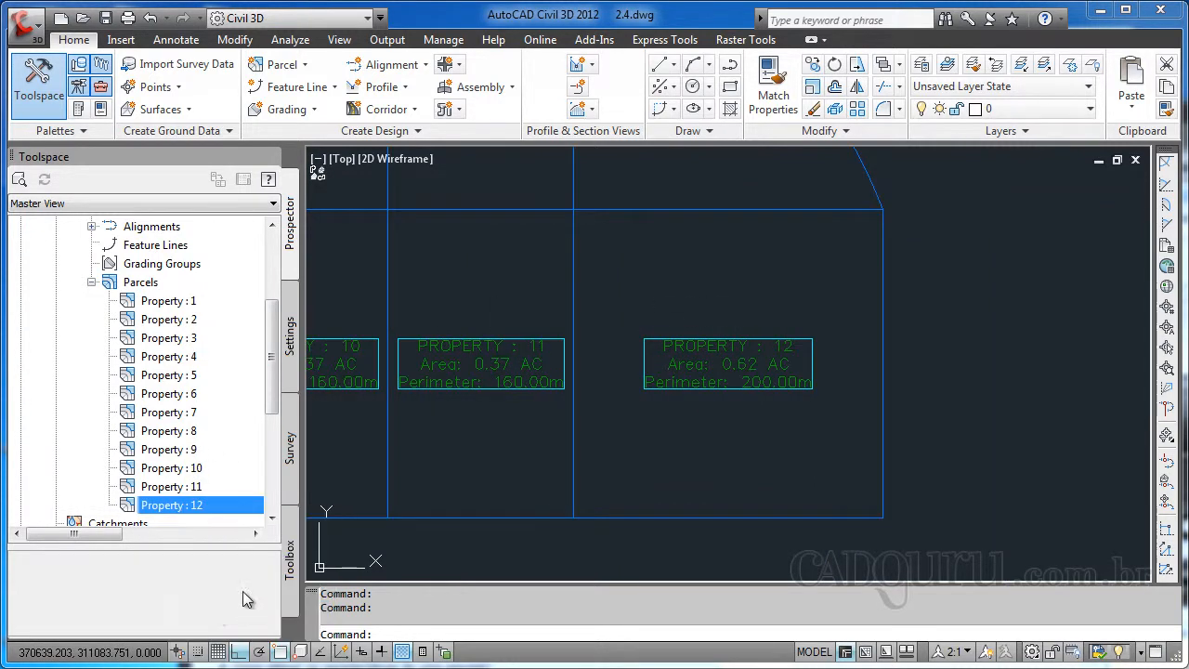
Give parcel Property : 1 the description "Primeiro lote" and set its area selection label style to Parcel Number.
{"action": "right_click", "coordinate": [175, 307]}
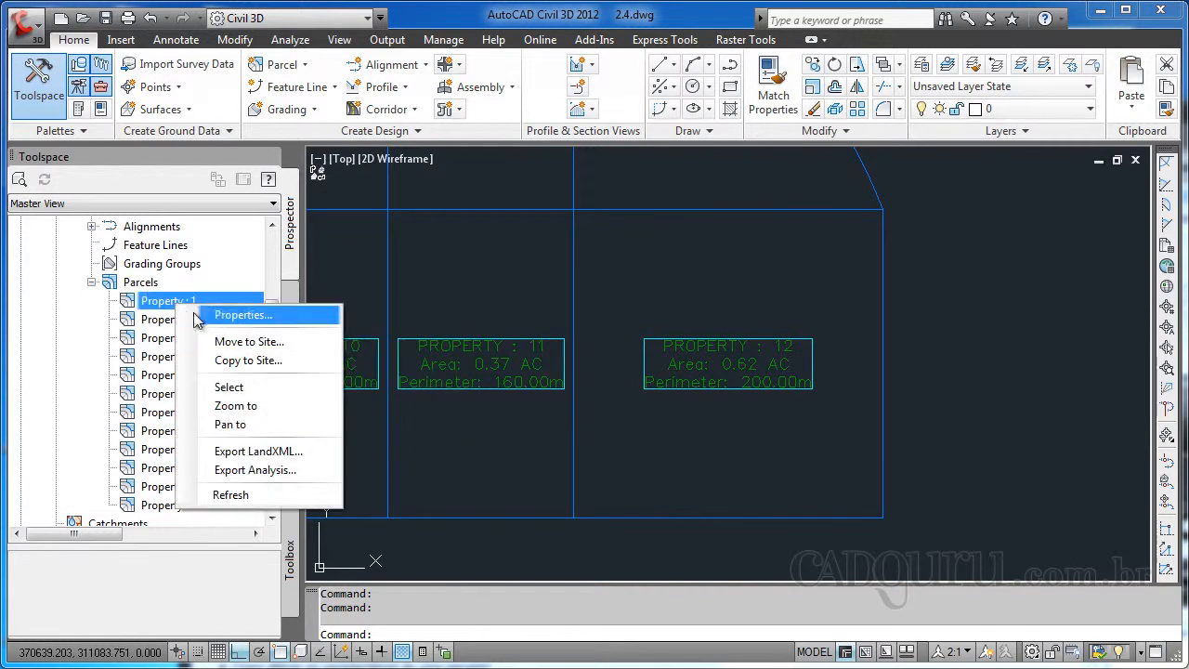
{"action": "left_click", "coordinate": [238, 315]}
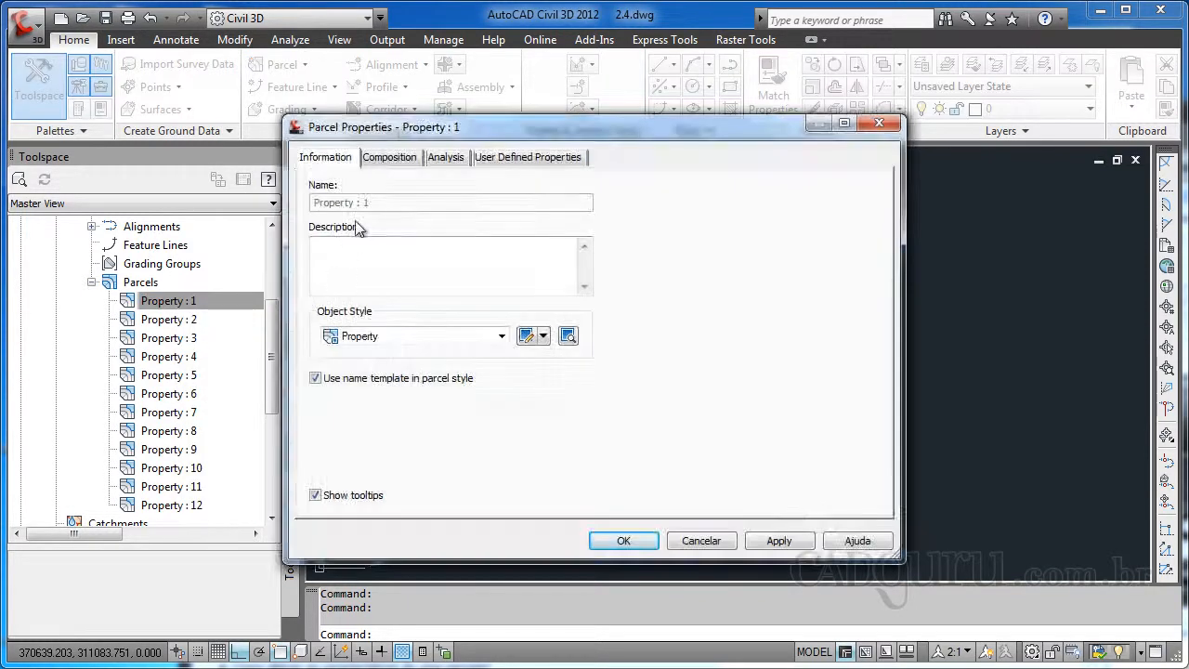
{"action": "left_click", "coordinate": [343, 270]}
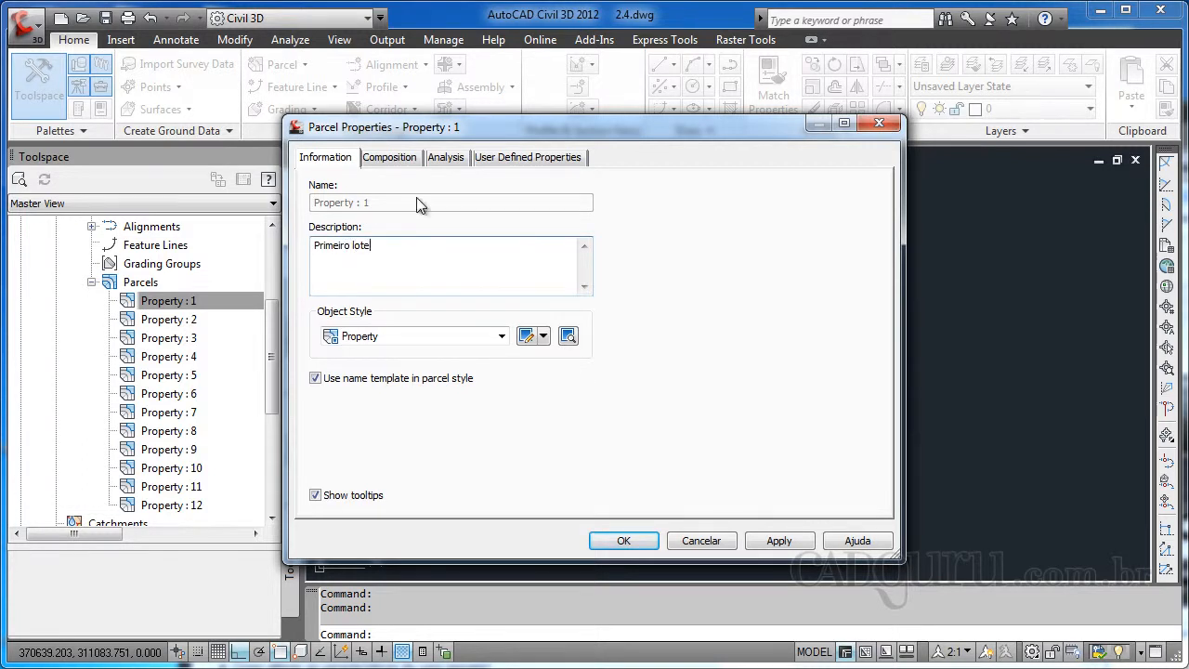
{"action": "left_click", "coordinate": [389, 158]}
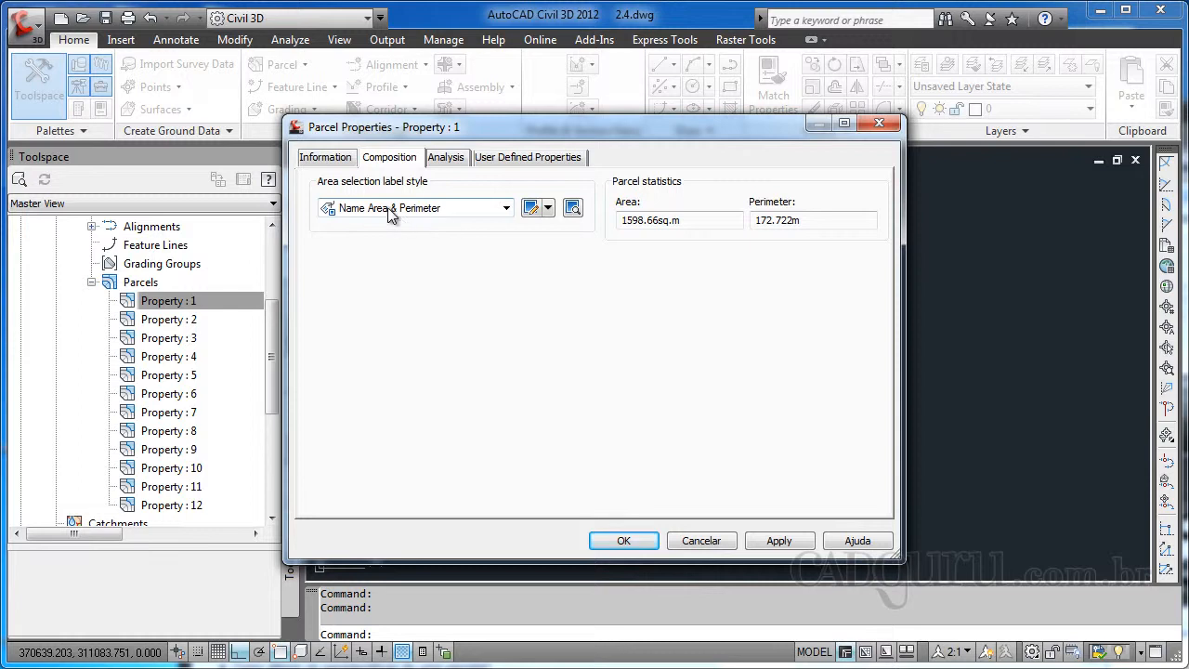
{"action": "left_click", "coordinate": [454, 208]}
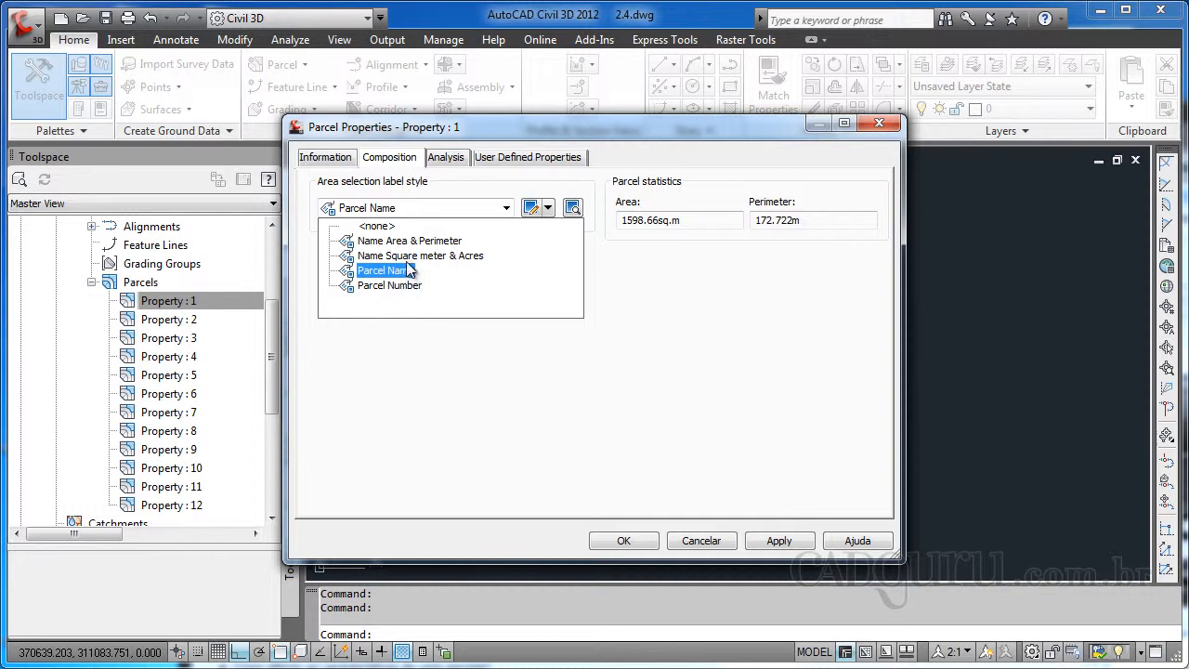
{"action": "left_click", "coordinate": [395, 286]}
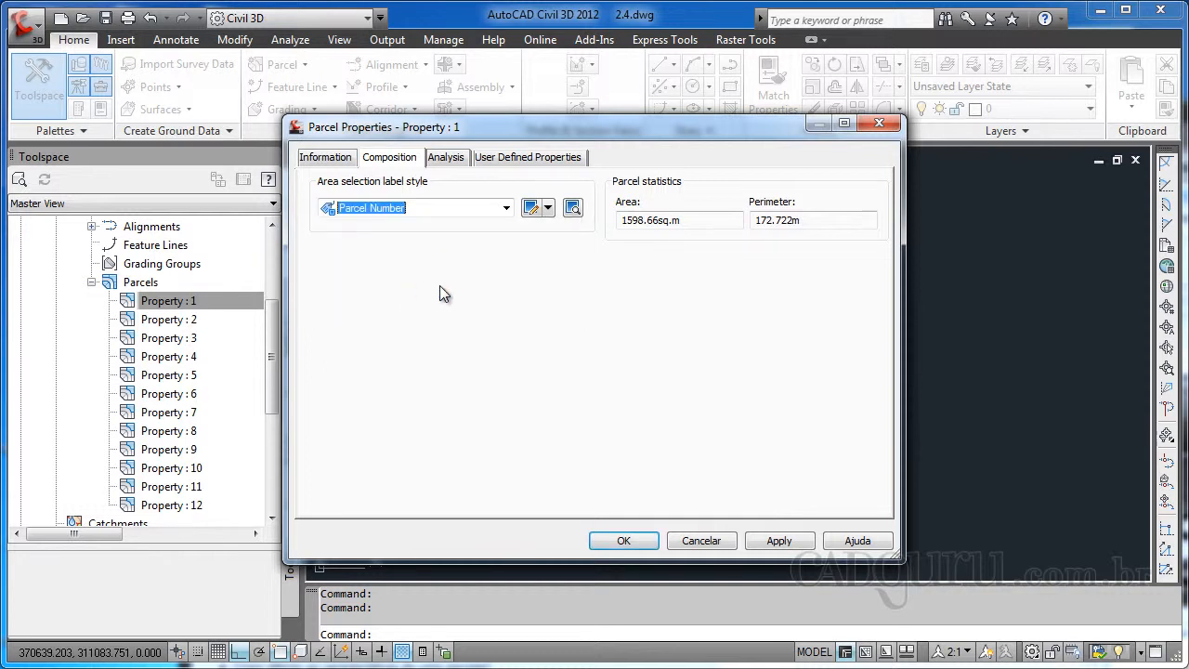
Review the inverse analysis of parcel Property : 1 and accept its property changes.
{"action": "left_click", "coordinate": [446, 157]}
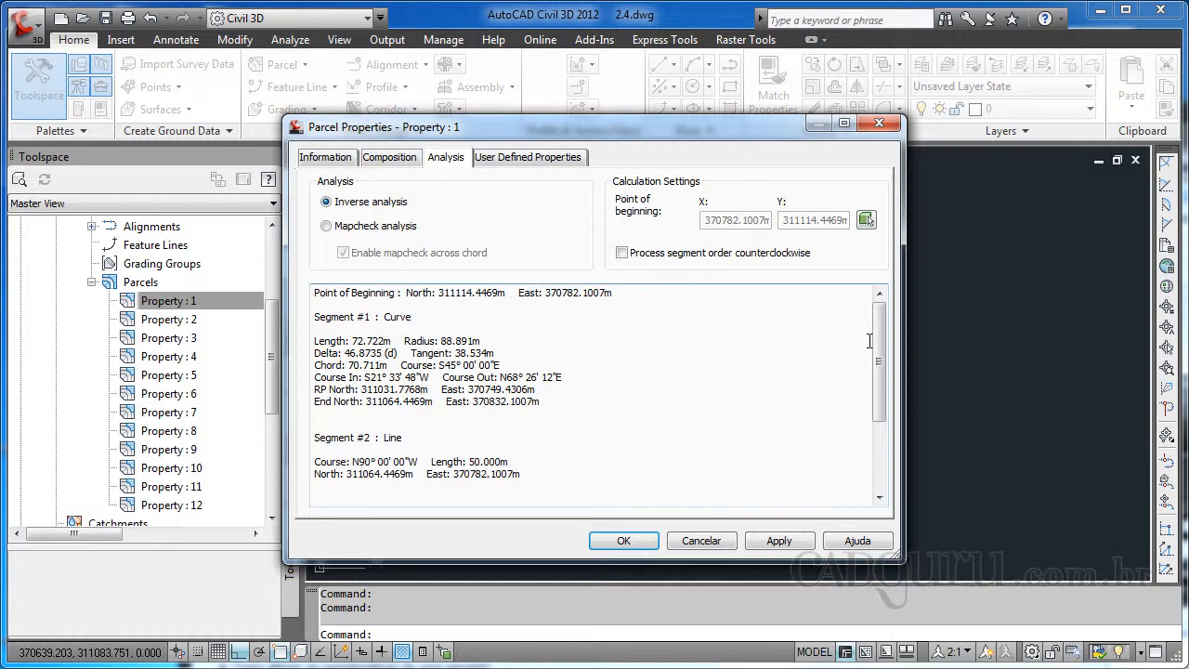
{"action": "mouse_move", "coordinate": [881, 336]}
{"action": "left_mouse_down"}
{"action": "mouse_move", "coordinate": [880, 381]}
{"action": "mouse_move", "coordinate": [880, 355]}
{"action": "left_mouse_up"}
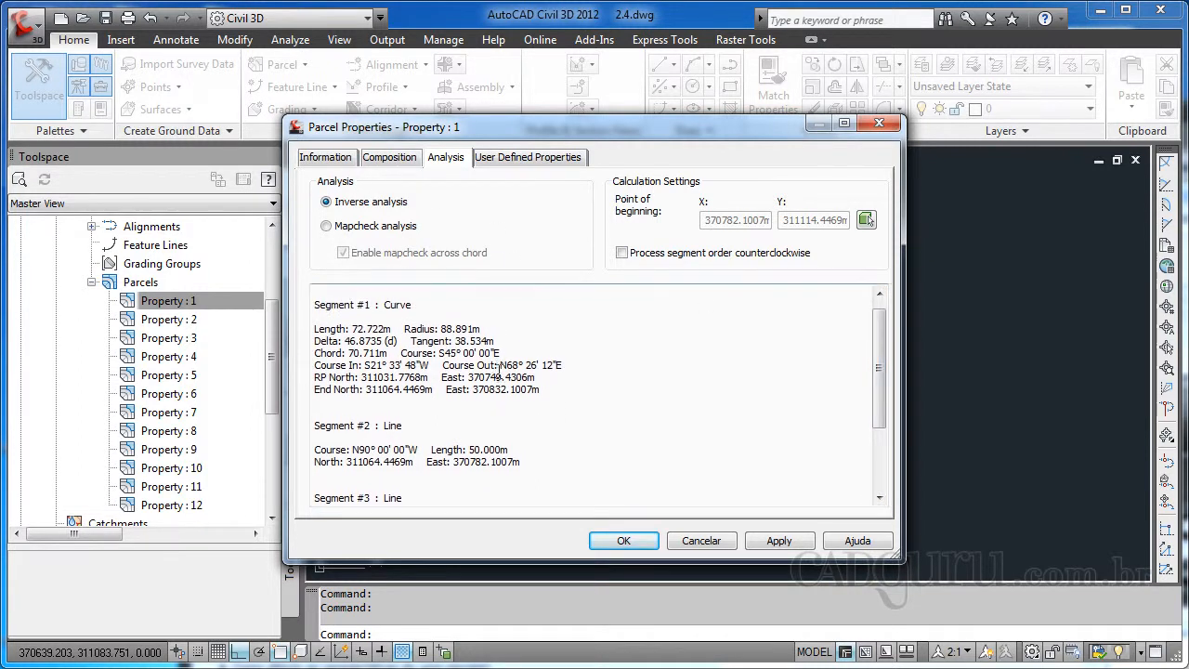
{"action": "left_click", "coordinate": [621, 541]}
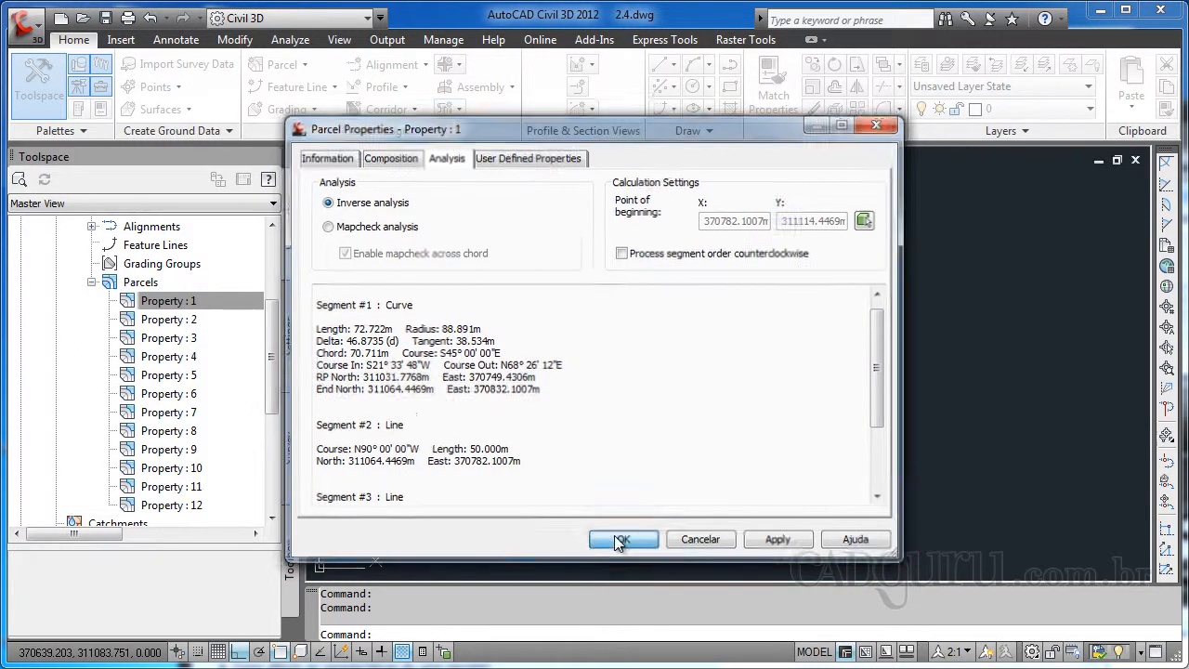
{"action": "right_click", "coordinate": [172, 301]}
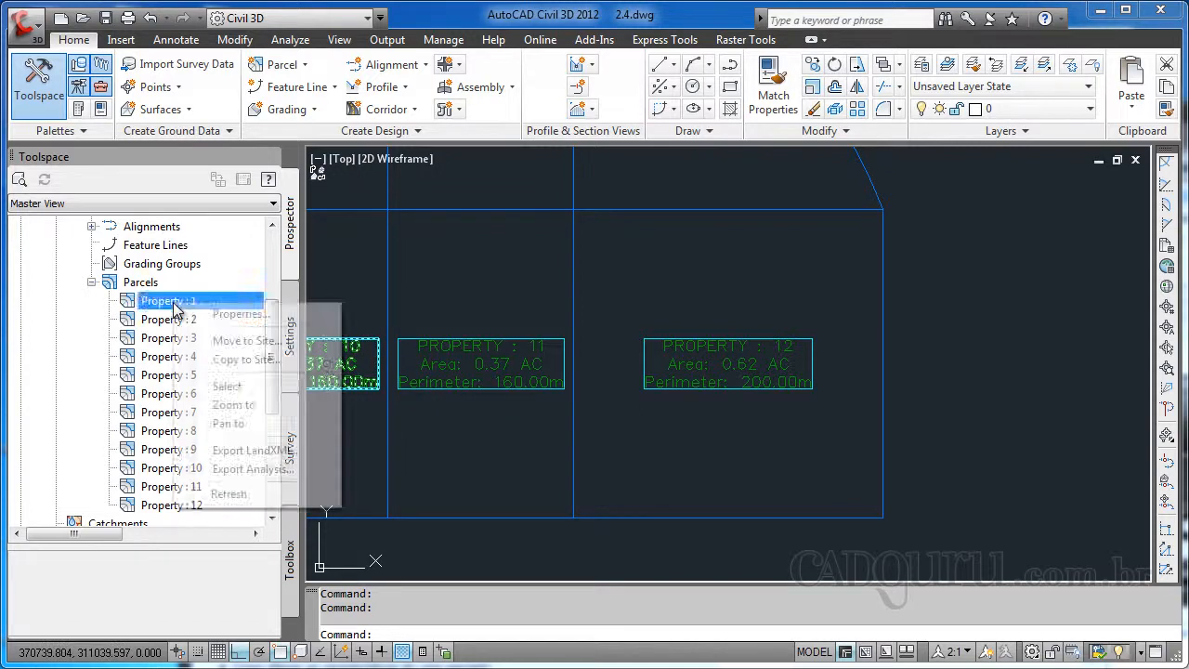
{"action": "left_click", "coordinate": [223, 313]}
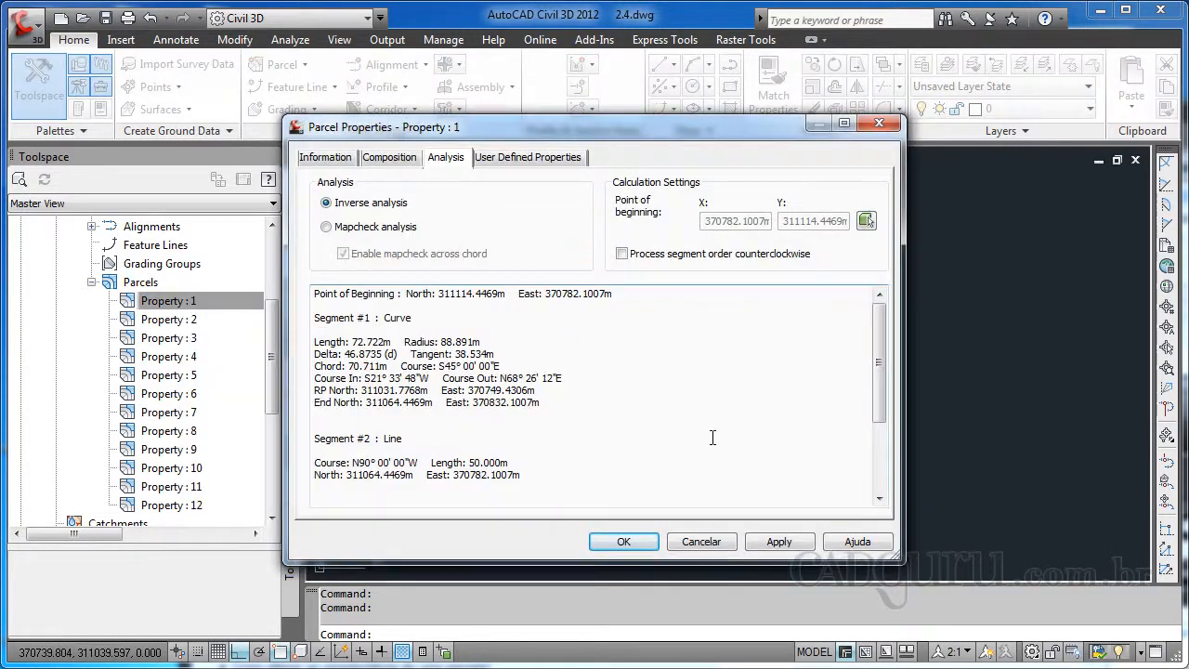
{"action": "left_click", "coordinate": [704, 540]}
Zoom to parcel Property : 1 in the drawing to check its label.
{"action": "right_click", "coordinate": [220, 318]}
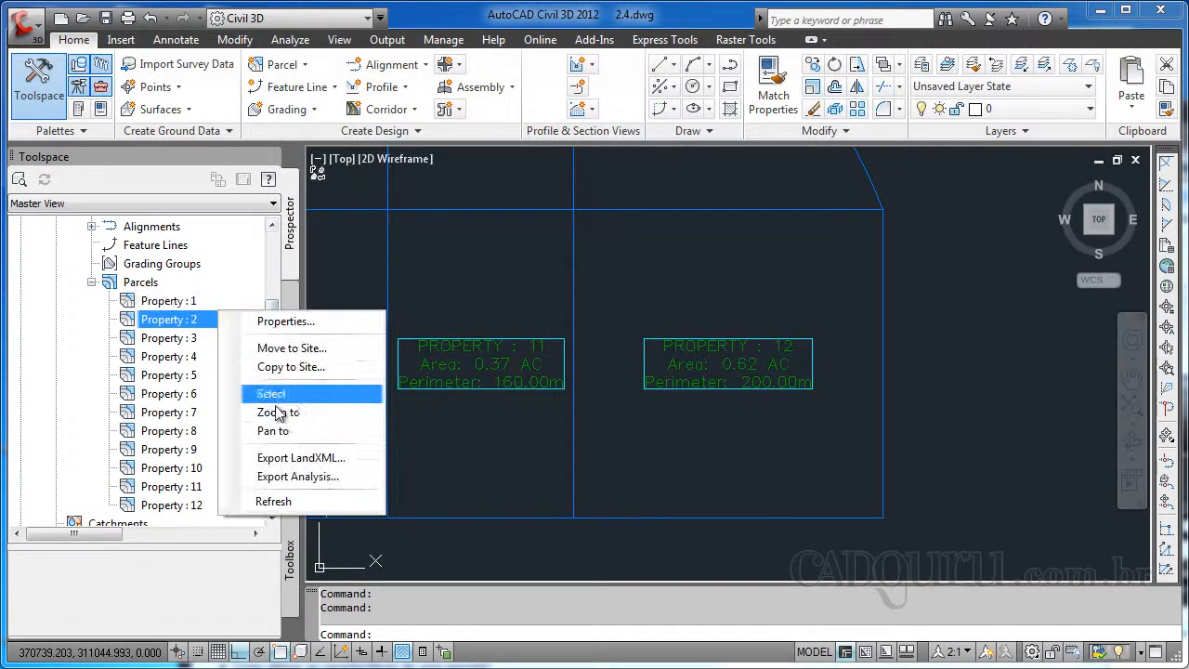
{"action": "left_click", "coordinate": [191, 300]}
{"action": "right_click", "coordinate": [187, 301]}
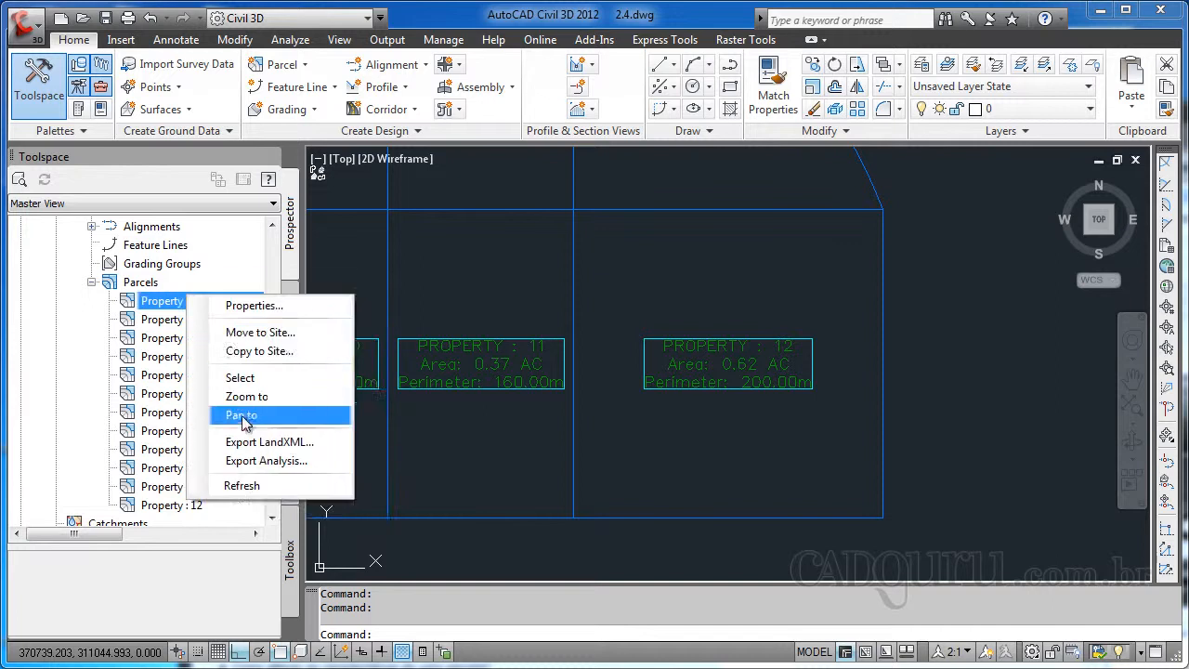
{"action": "left_click", "coordinate": [249, 399]}
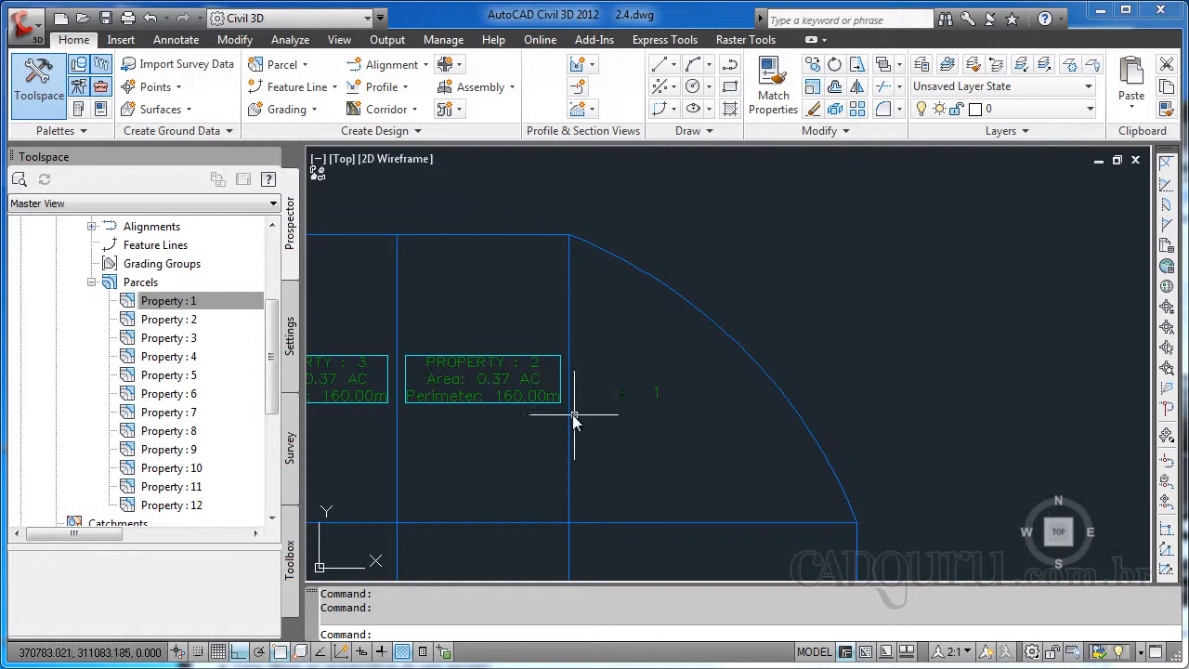
Select parcel Property : 6 from the parcel list, locate it in the drawing, and clear the selection.
{"action": "right_click", "coordinate": [186, 394]}
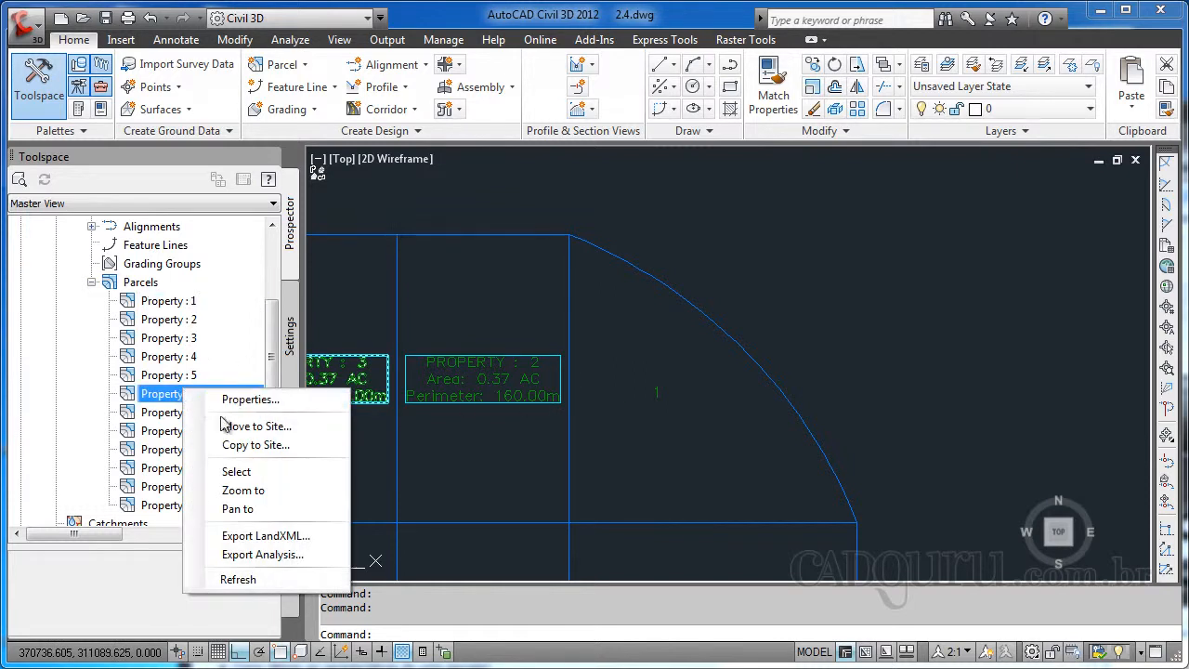
{"action": "left_click", "coordinate": [246, 476]}
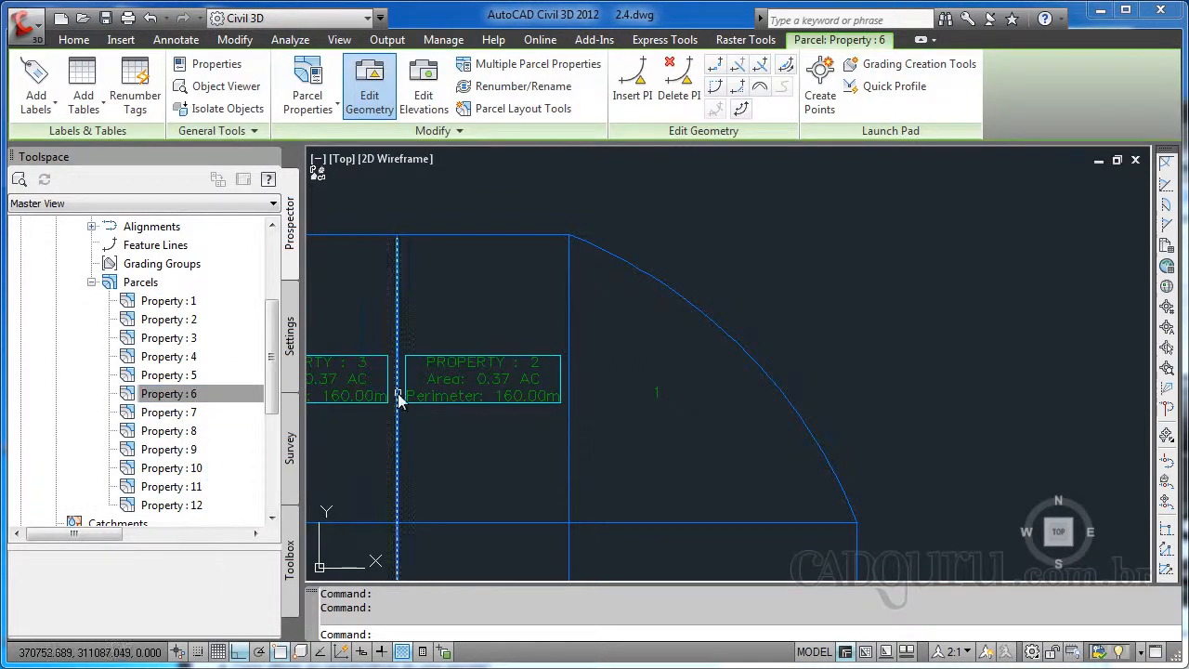
{"action": "middle_click_drag", "start_coordinate": [398, 398], "coordinate": [605, 238]}
{"action": "middle_click_drag", "start_coordinate": [473, 406], "coordinate": [746, 335]}
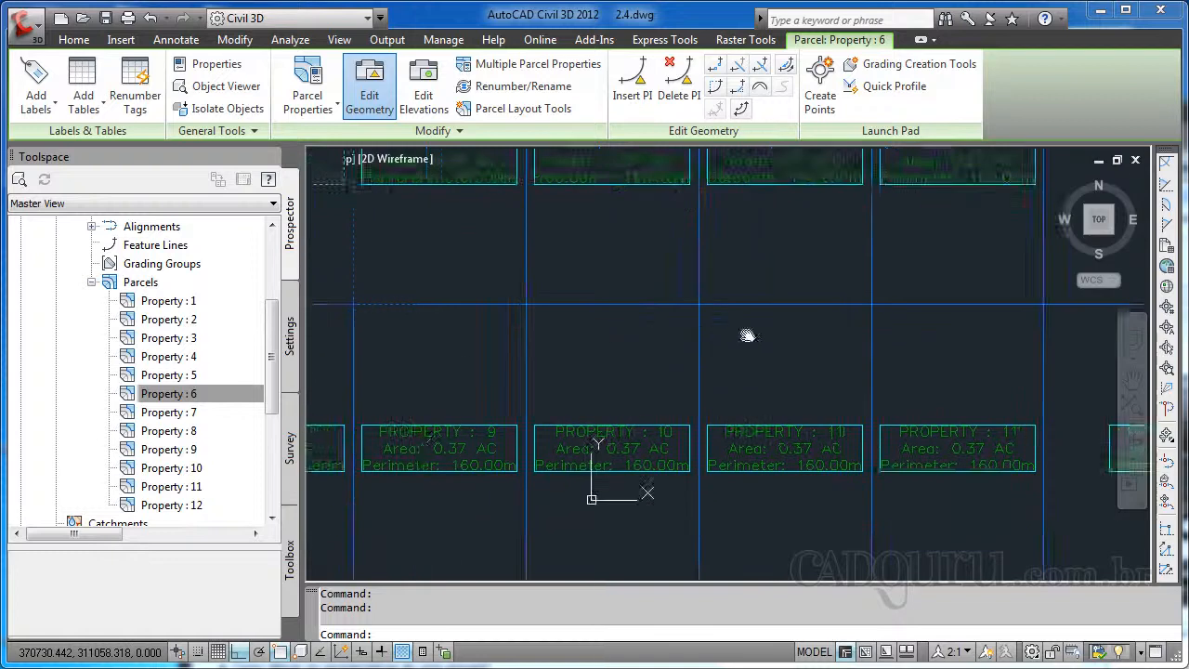
{"action": "scroll", "coordinate": [587, 338], "scroll_direction": "down", "scroll_amount": 2}
{"action": "middle_click_drag", "start_coordinate": [587, 339], "coordinate": [697, 384]}
{"action": "scroll", "coordinate": [604, 311], "scroll_direction": "up", "scroll_amount": 2}
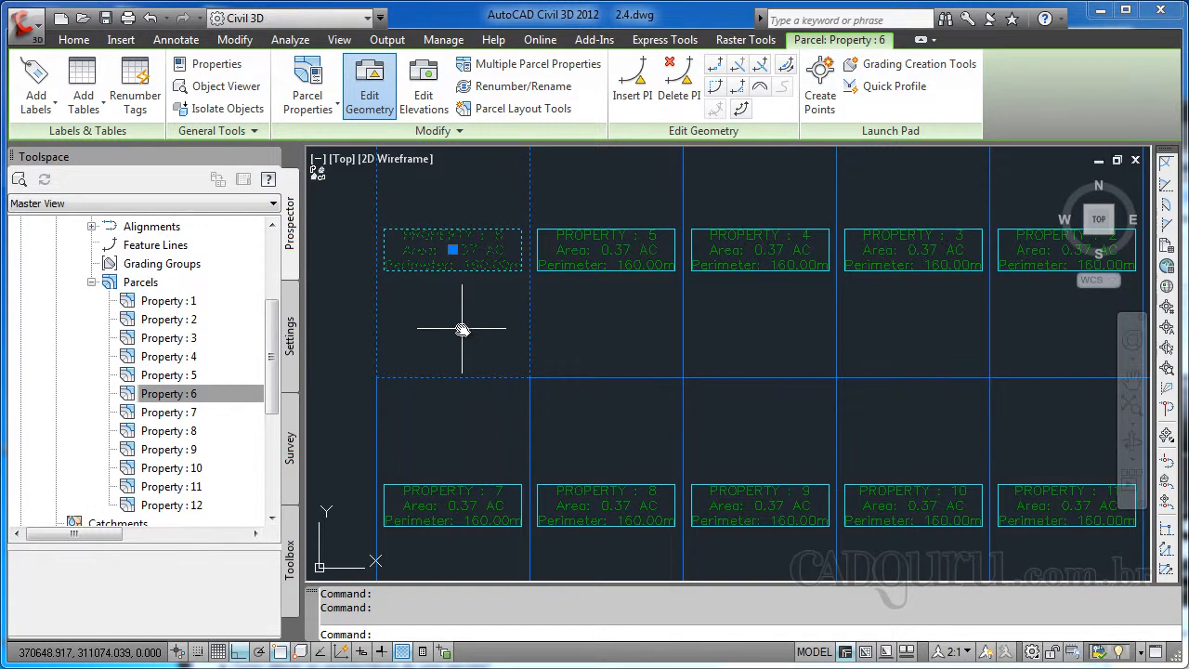
{"action": "key", "text": "Escape"}
{"action": "key", "text": "Escape"}
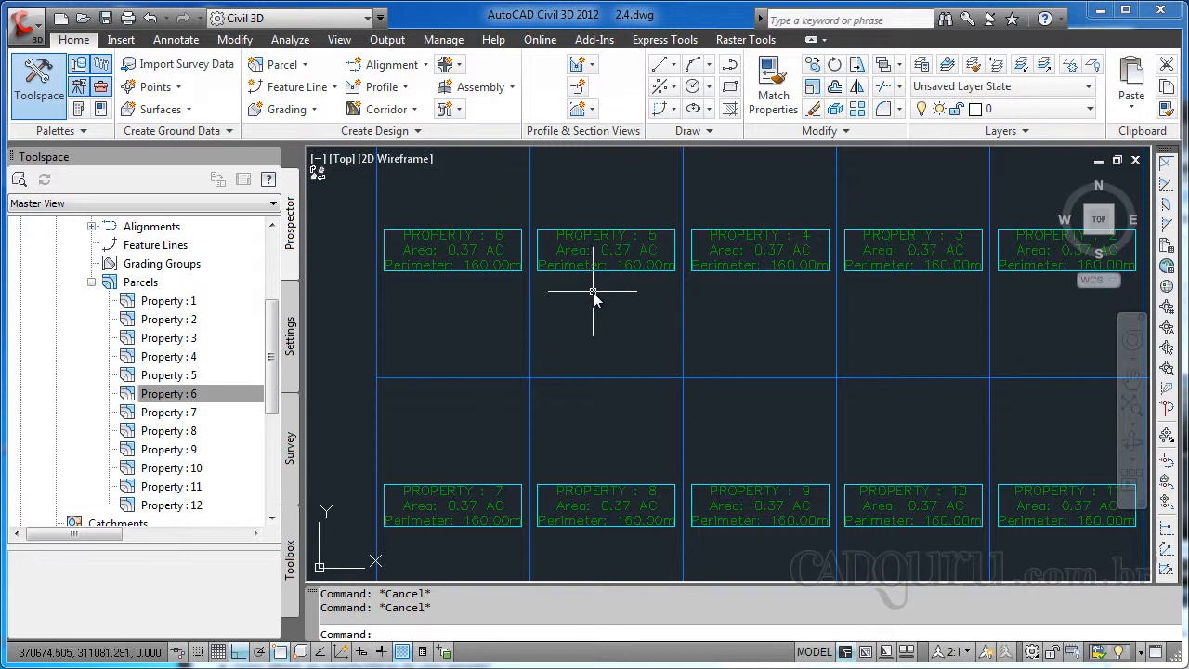
Change the object style of parcel Property : 2 to Open Space and accept its parcel properties.
{"action": "right_click", "coordinate": [185, 329]}
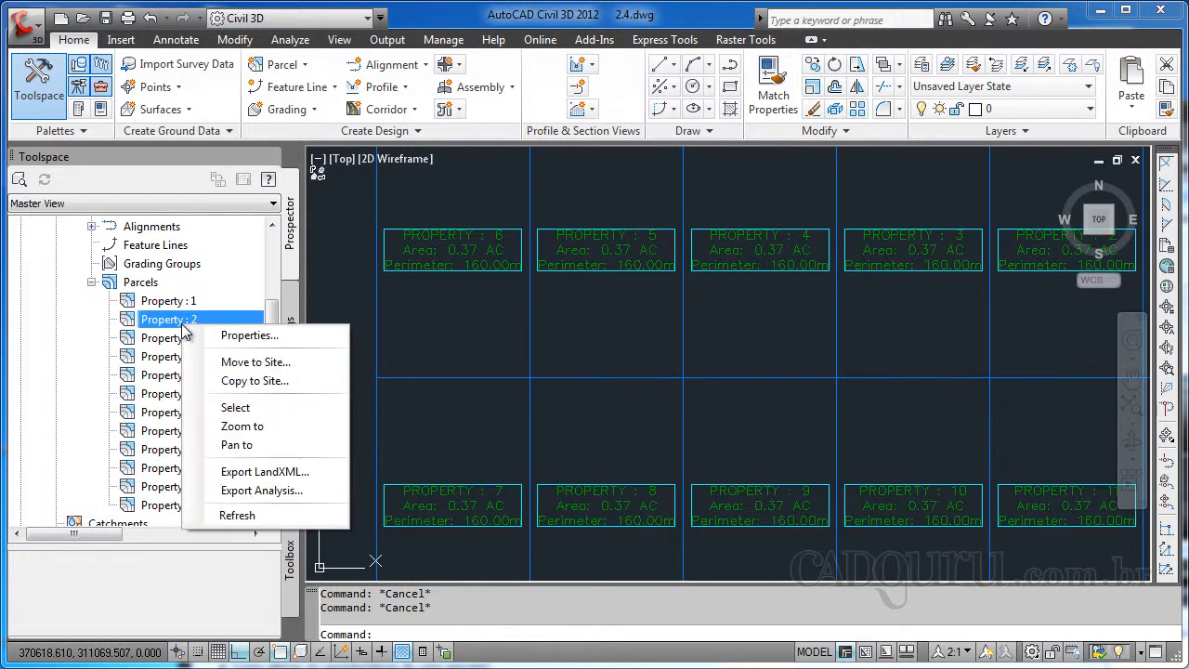
{"action": "left_click", "coordinate": [240, 340]}
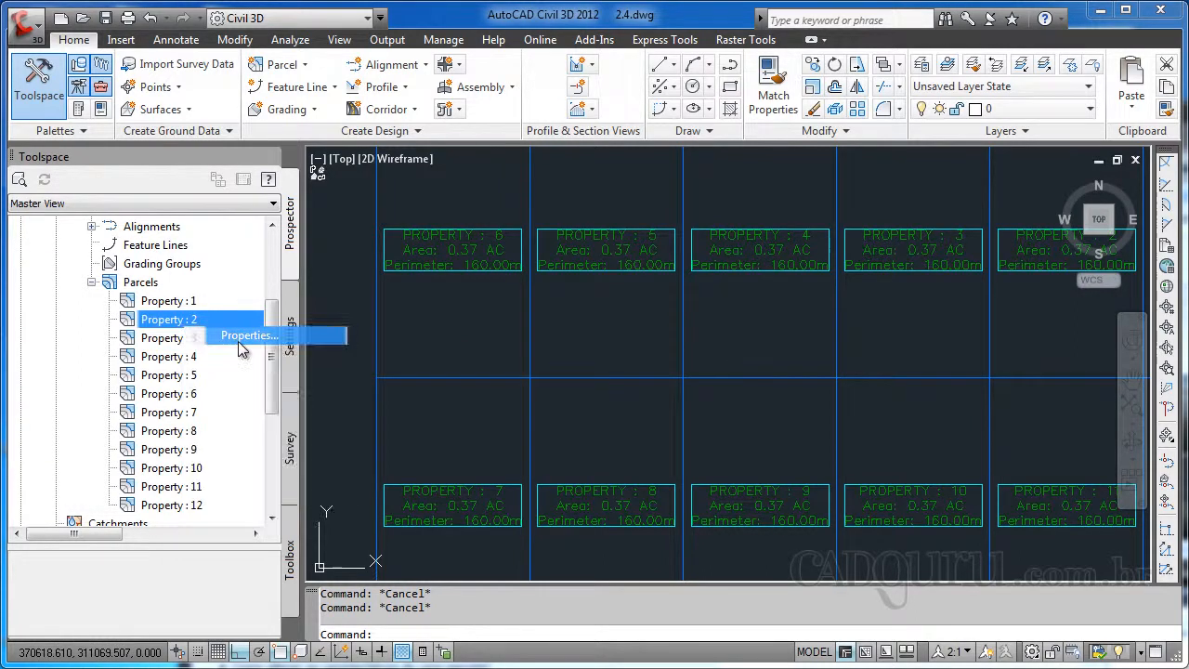
{"action": "left_click", "coordinate": [327, 158]}
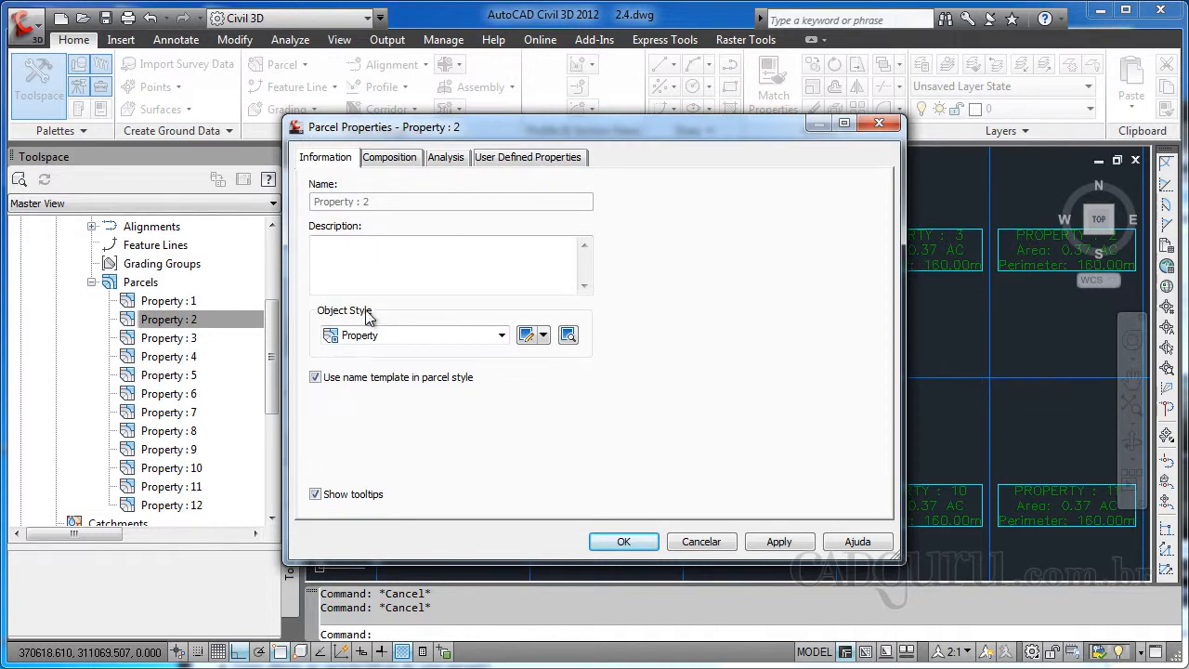
{"action": "left_click", "coordinate": [493, 338]}
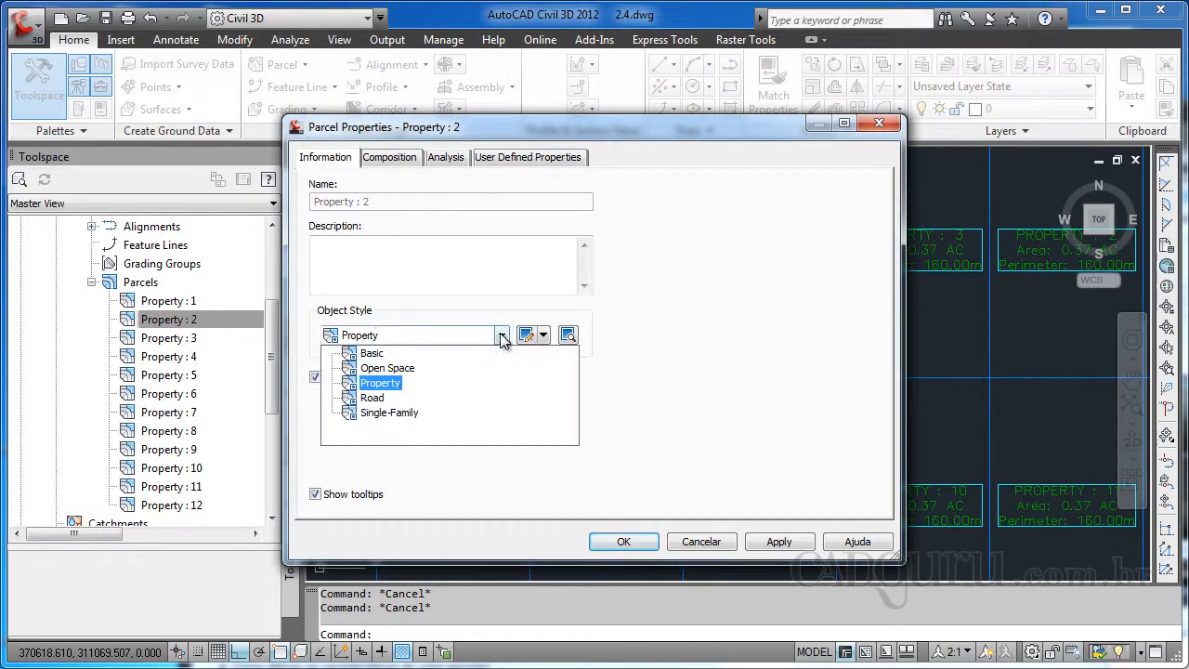
{"action": "left_click", "coordinate": [386, 368]}
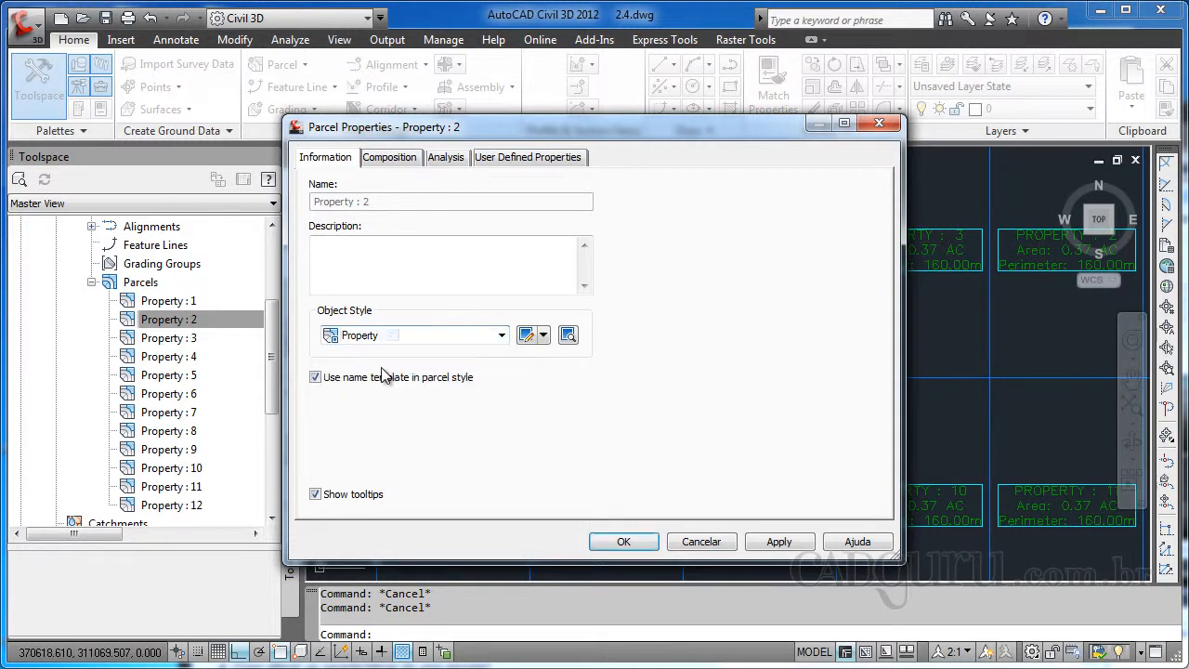
{"action": "left_click", "coordinate": [757, 549]}
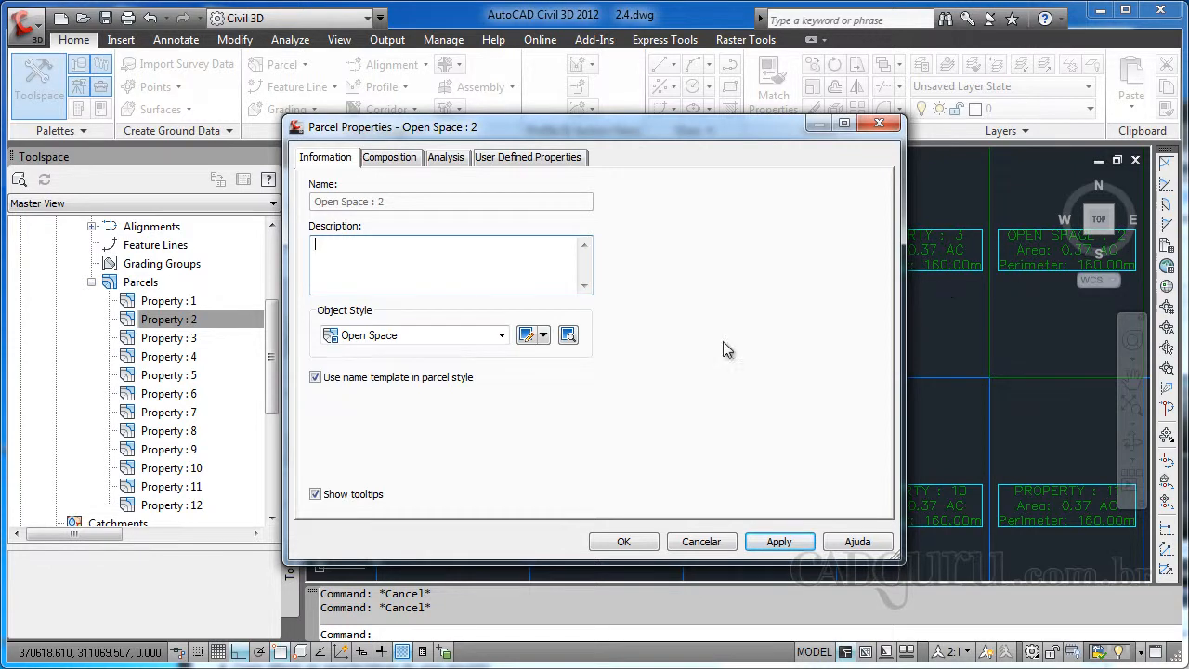
{"action": "left_click", "coordinate": [624, 542]}
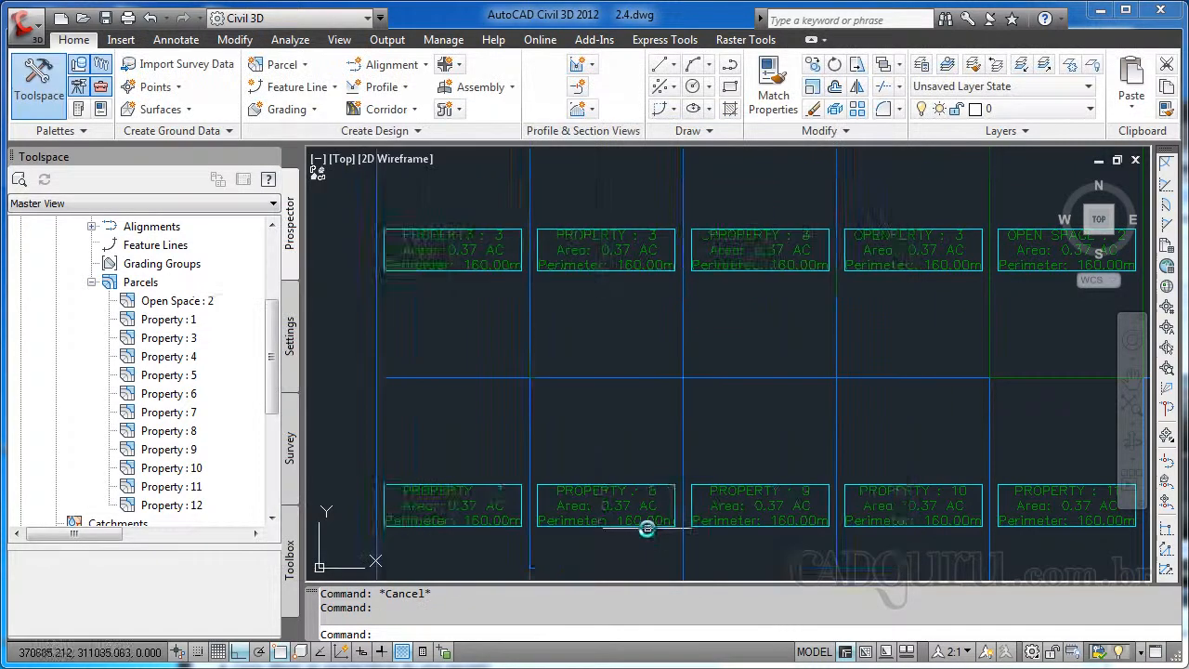
{"action": "middle_click_drag", "start_coordinate": [753, 439], "coordinate": [653, 433]}
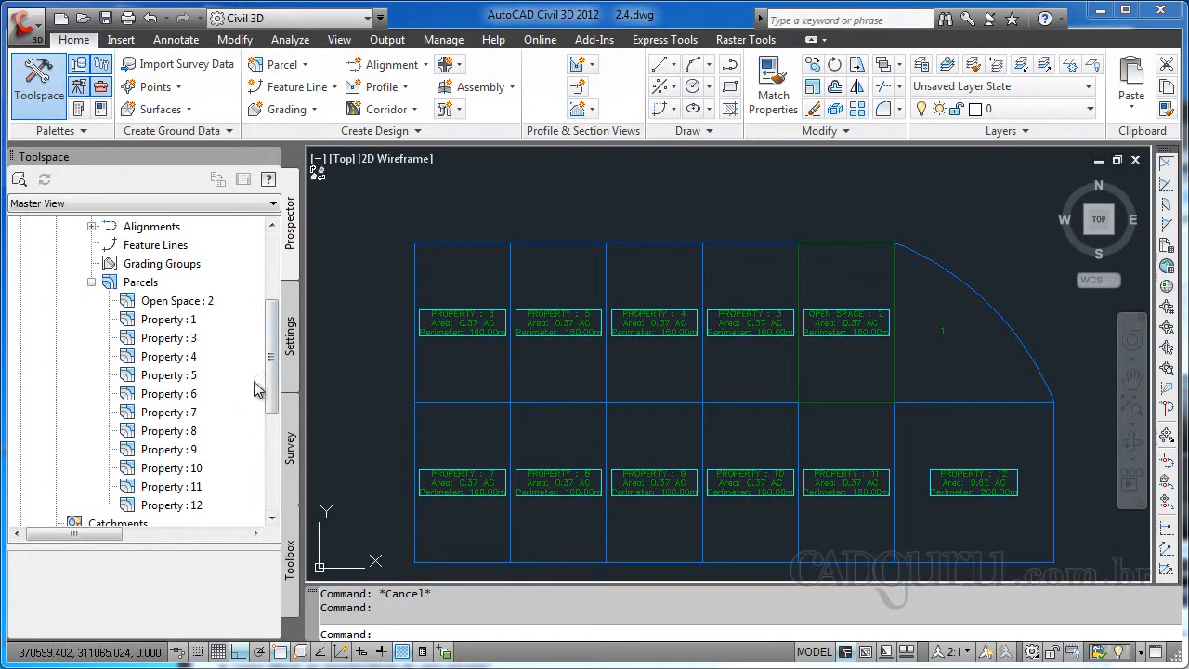
Change the object style of parcel Property : 10 to Single-Family and accept its parcel properties.
{"action": "right_click", "coordinate": [194, 469]}
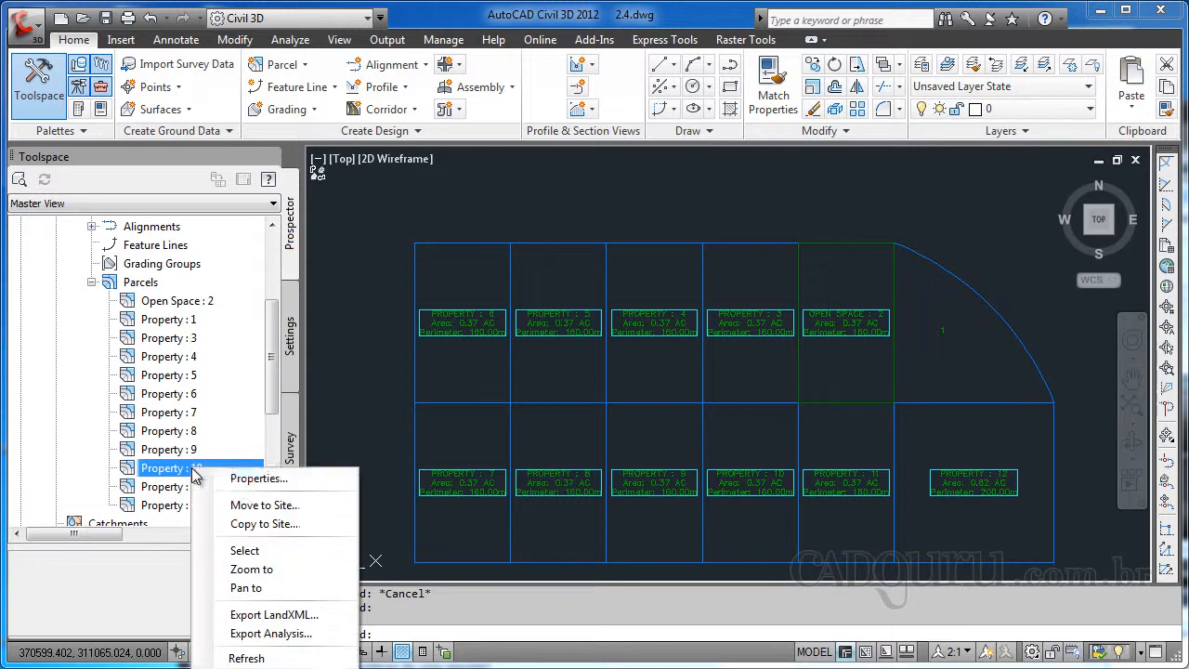
{"action": "left_click", "coordinate": [244, 480]}
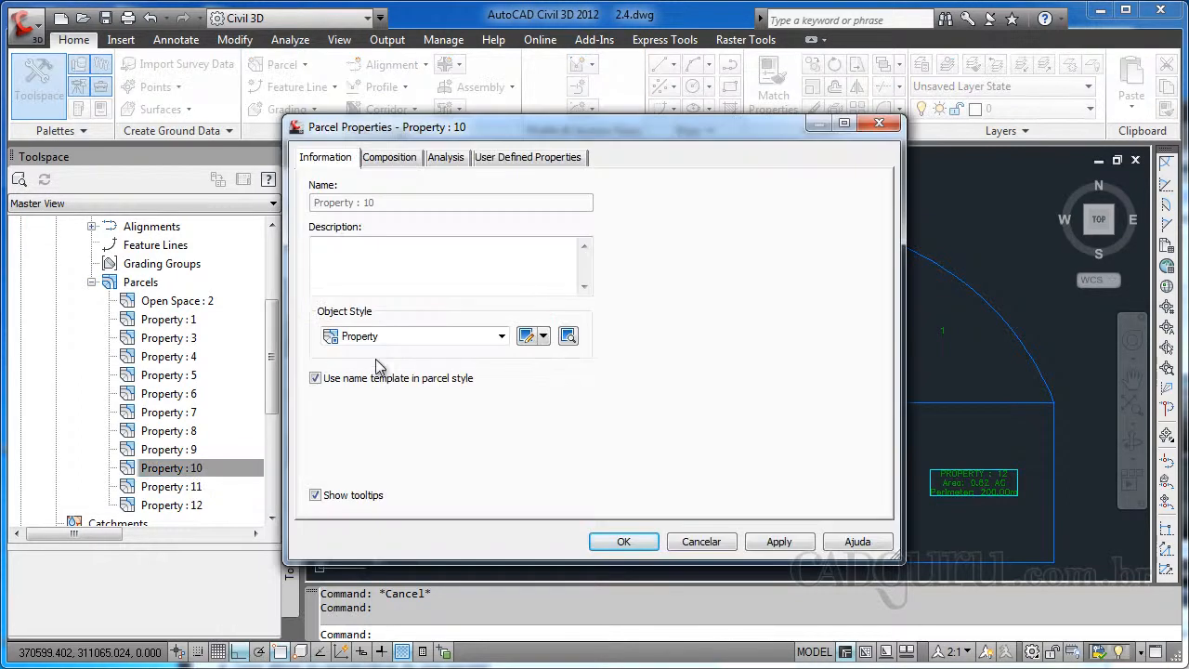
{"action": "left_click", "coordinate": [376, 336]}
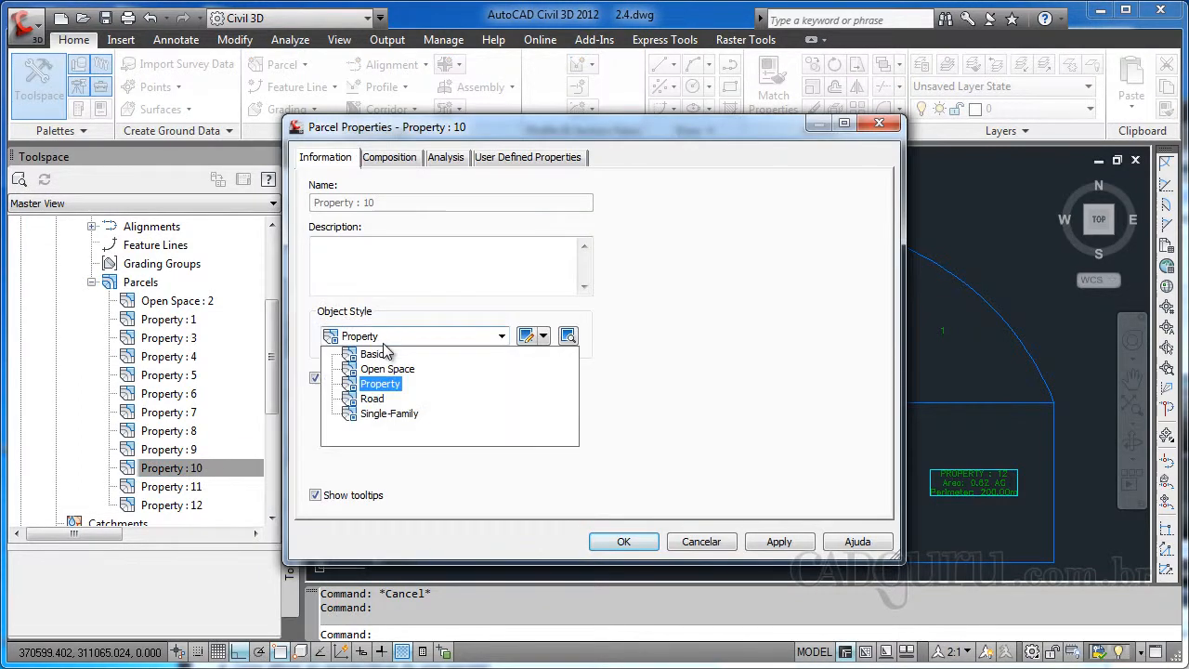
{"action": "left_click", "coordinate": [382, 414]}
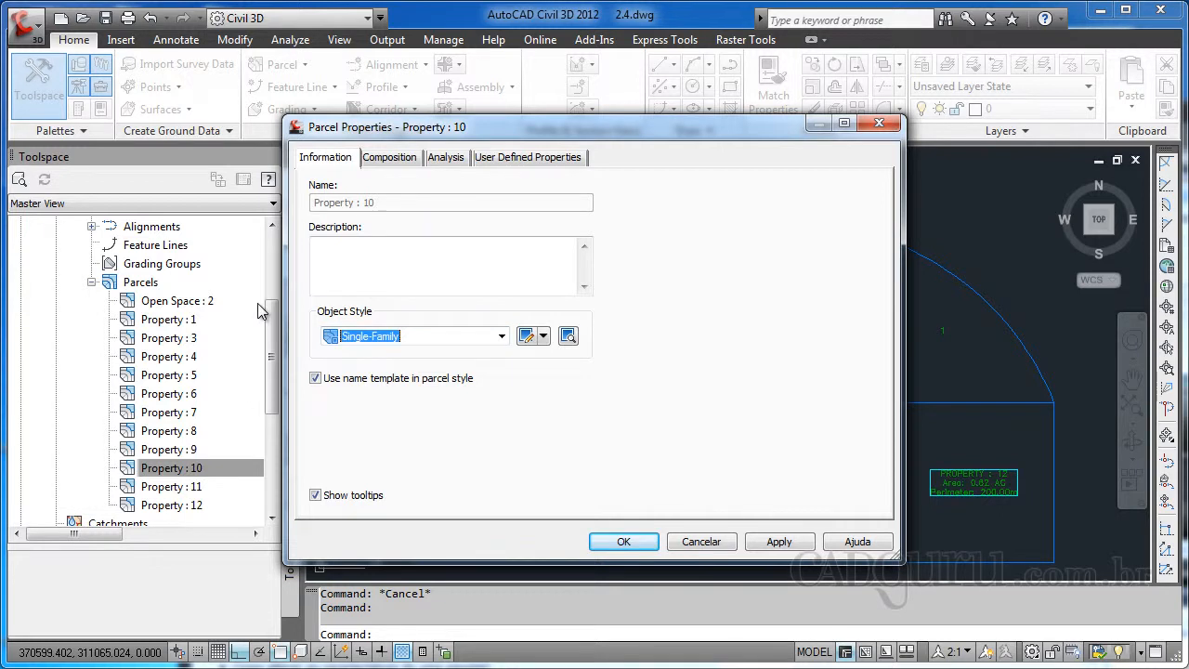
{"action": "left_click", "coordinate": [623, 543]}
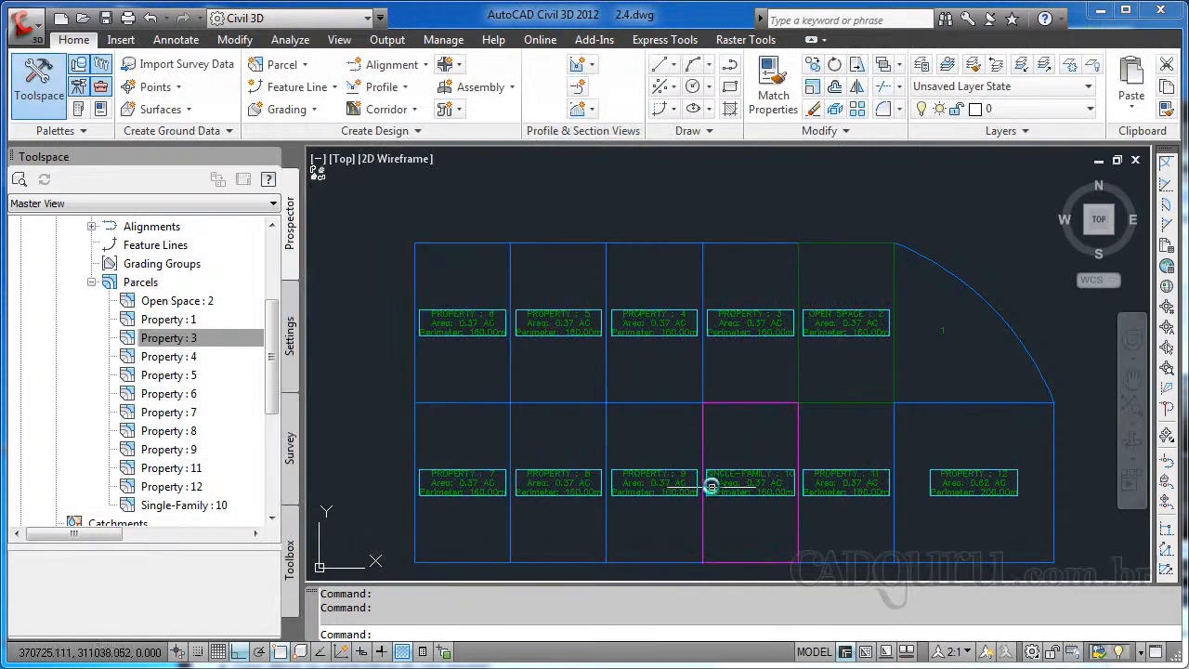
{"action": "left_click", "coordinate": [811, 451]}
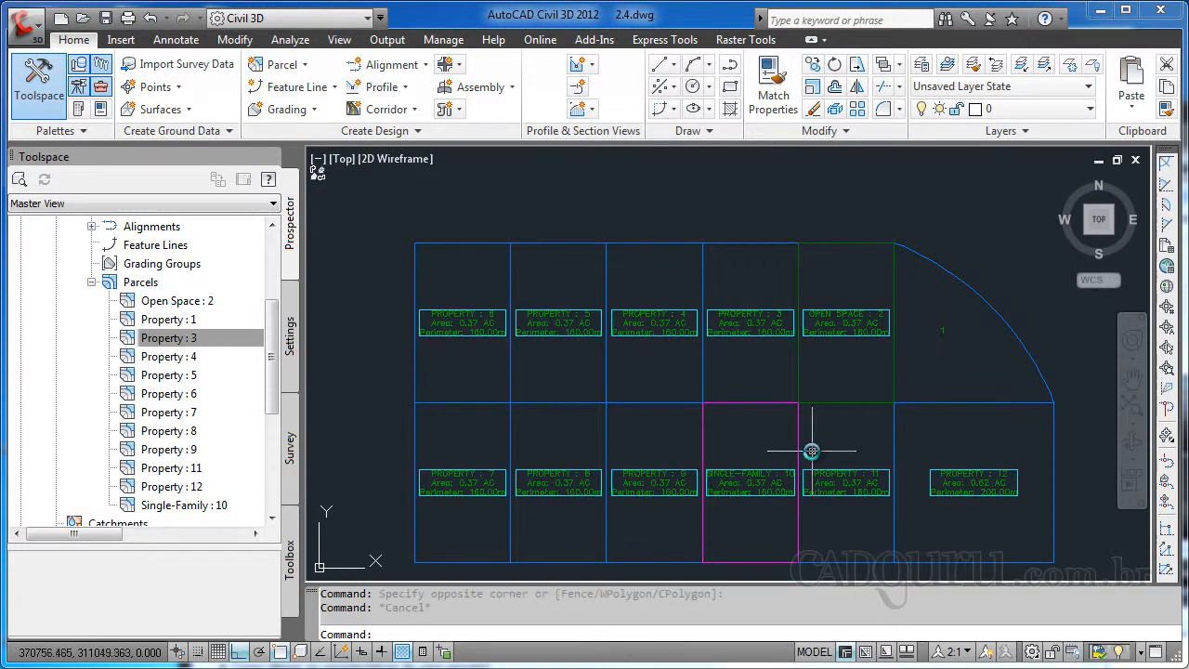
{"action": "key", "text": "Escape"}
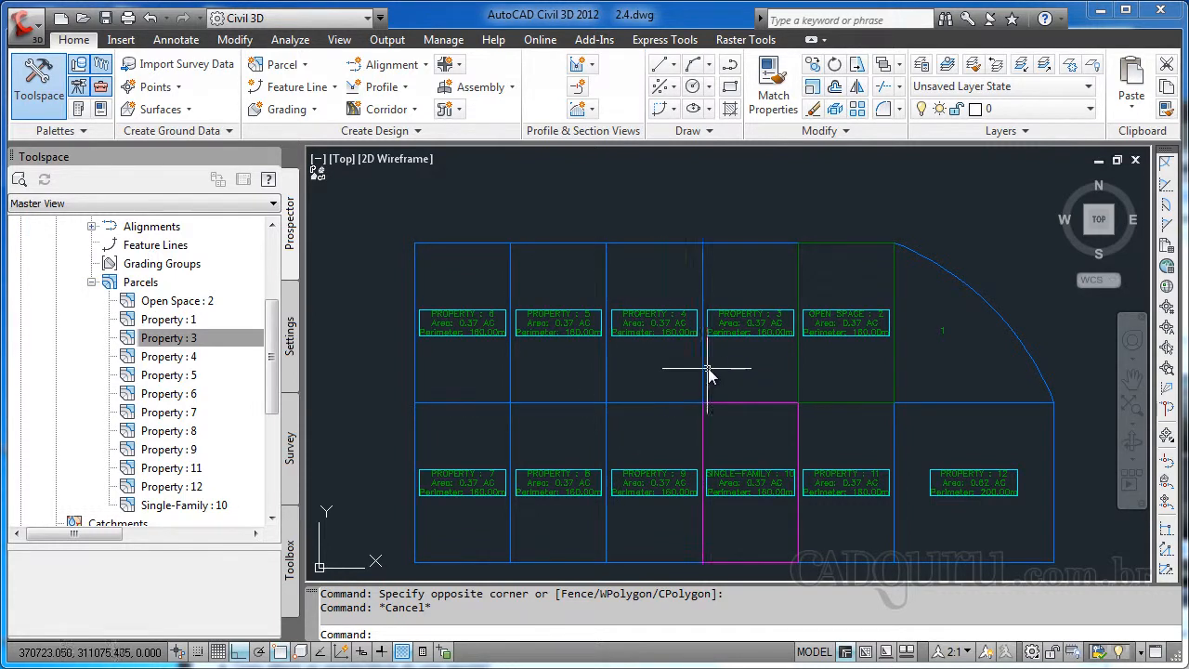
Stretch the north end of the boundary between Property : 3 and Property : 4 east, west, and back to a nearly vertical line.
{"action": "left_click", "coordinate": [702, 302]}
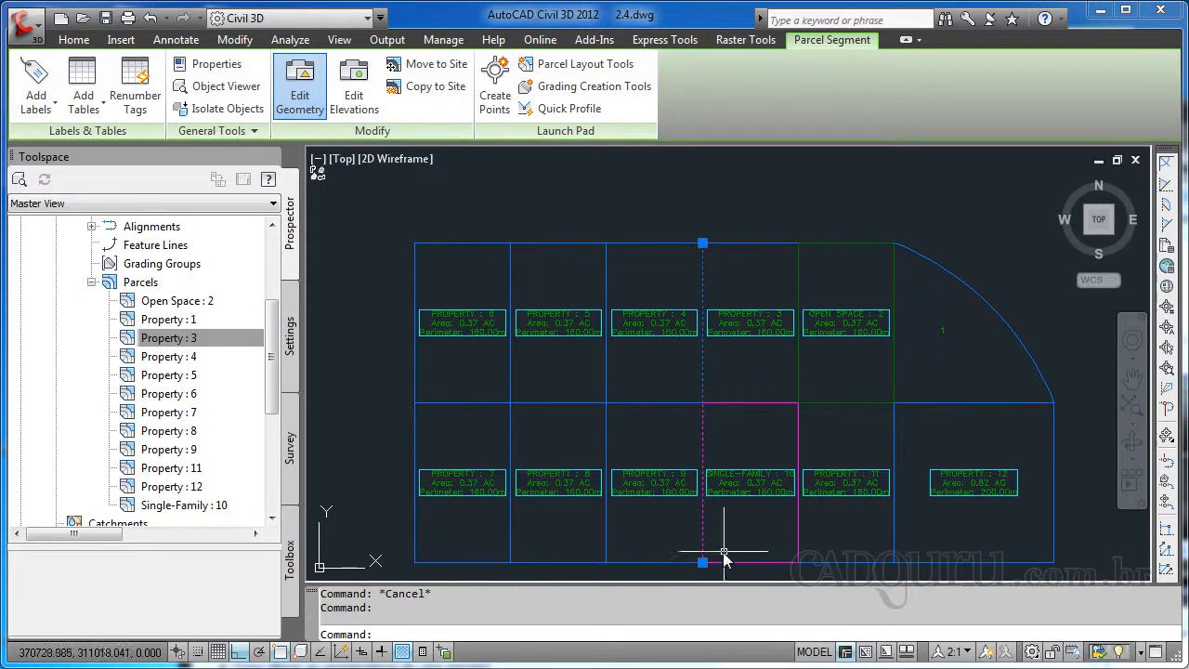
{"action": "left_click", "coordinate": [702, 243]}
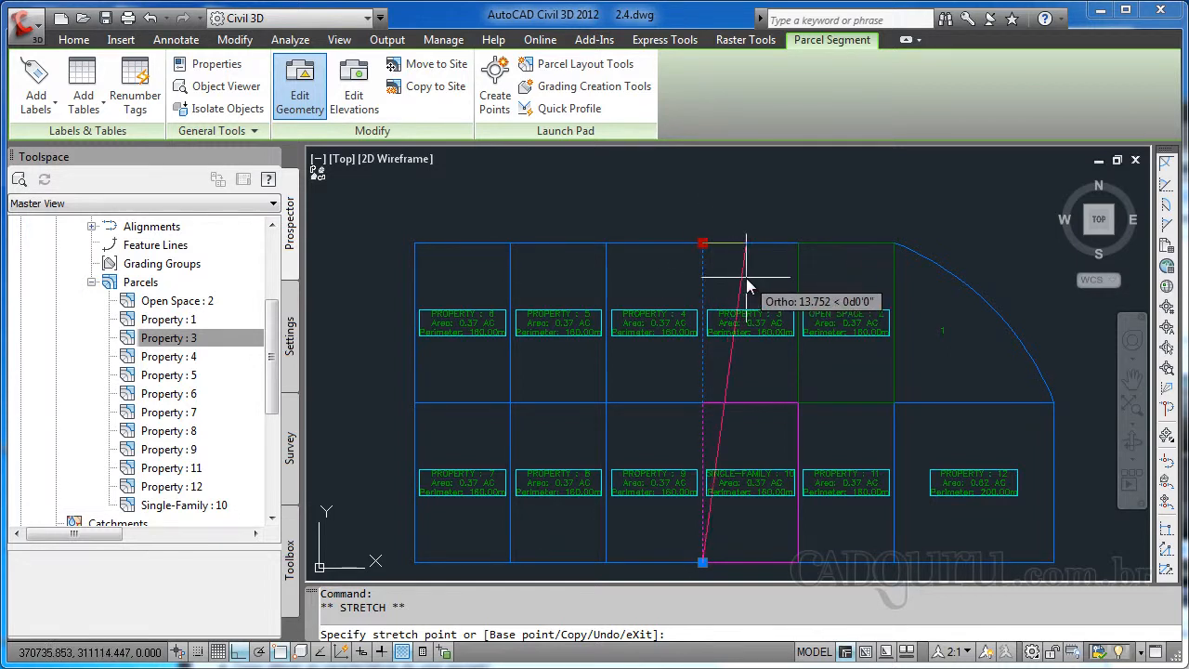
{"action": "left_click", "coordinate": [745, 278]}
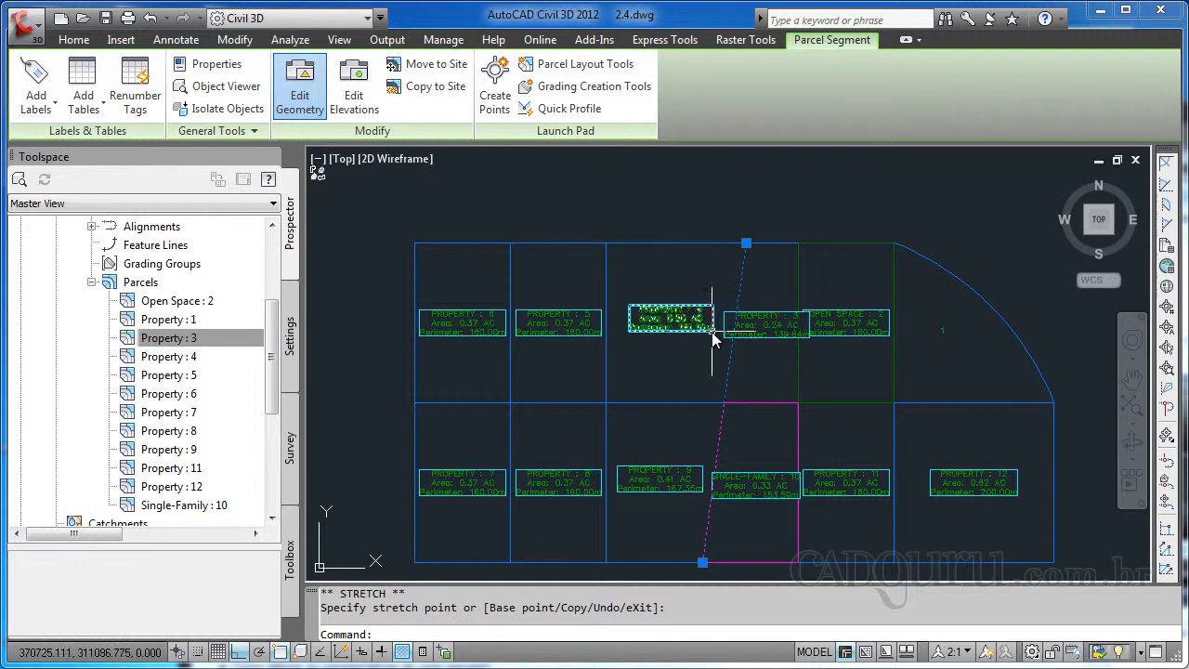
{"action": "left_click", "coordinate": [747, 244]}
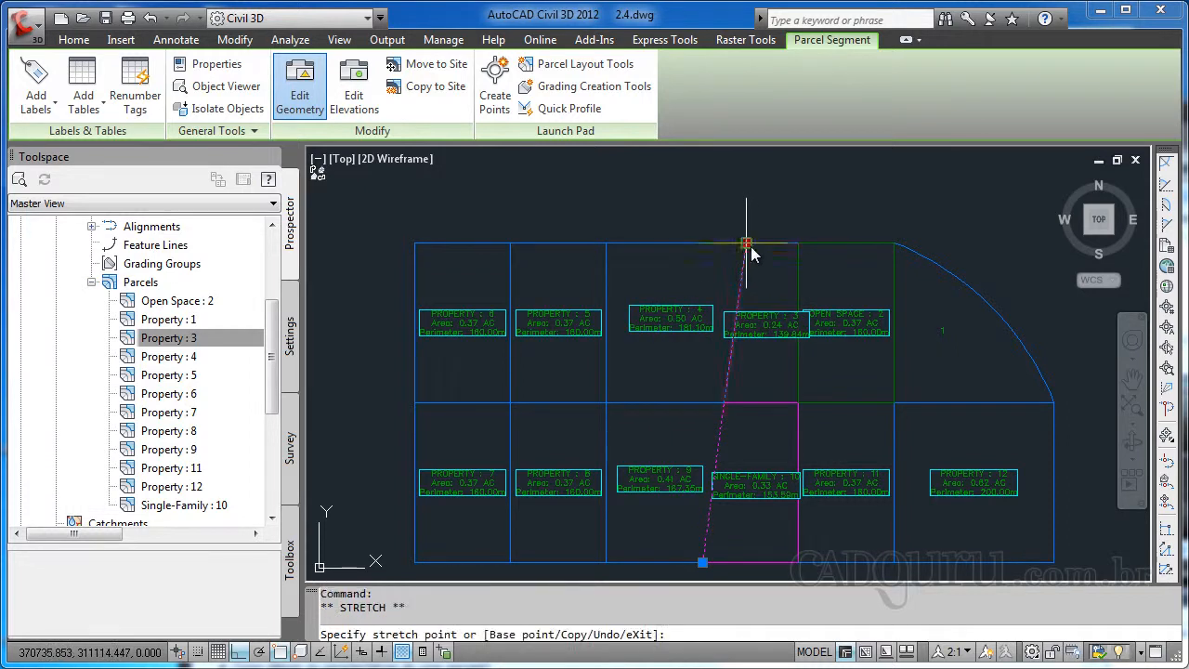
{"action": "left_click", "coordinate": [647, 208]}
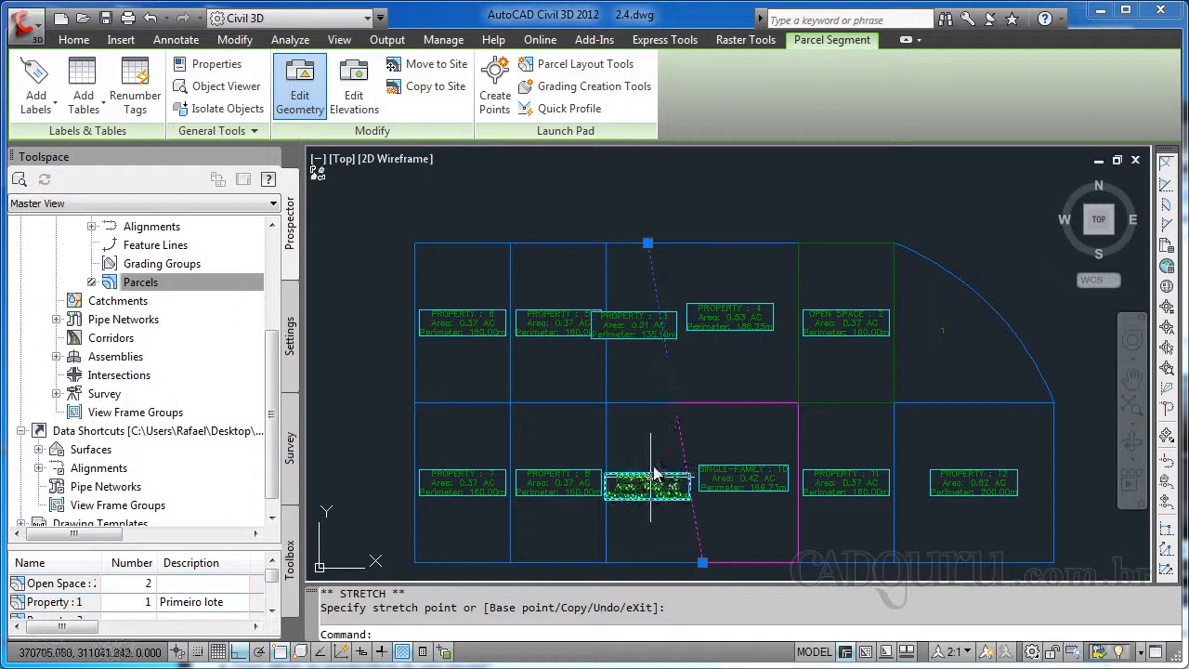
{"action": "left_click", "coordinate": [647, 243]}
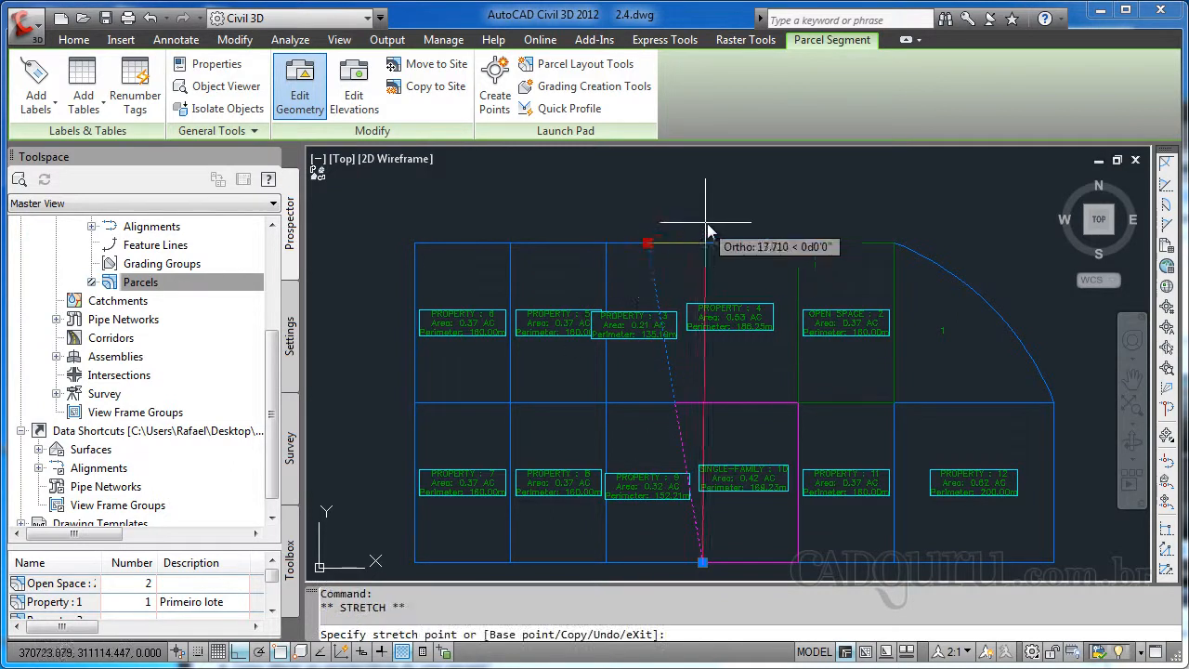
{"action": "left_click", "coordinate": [706, 214]}
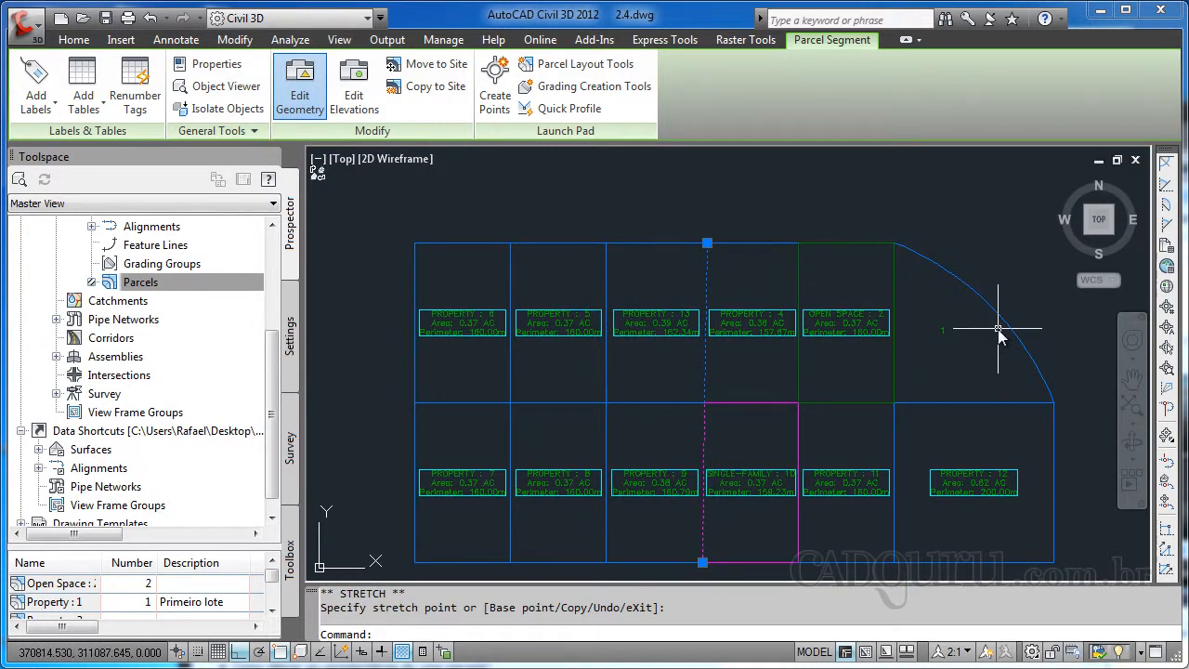
Stretch the lower end of the curved boundary north to open the corner parcel, and return it to the corner of Property : 12.
{"action": "left_click", "coordinate": [1029, 364]}
{"action": "left_click", "coordinate": [1053, 402]}
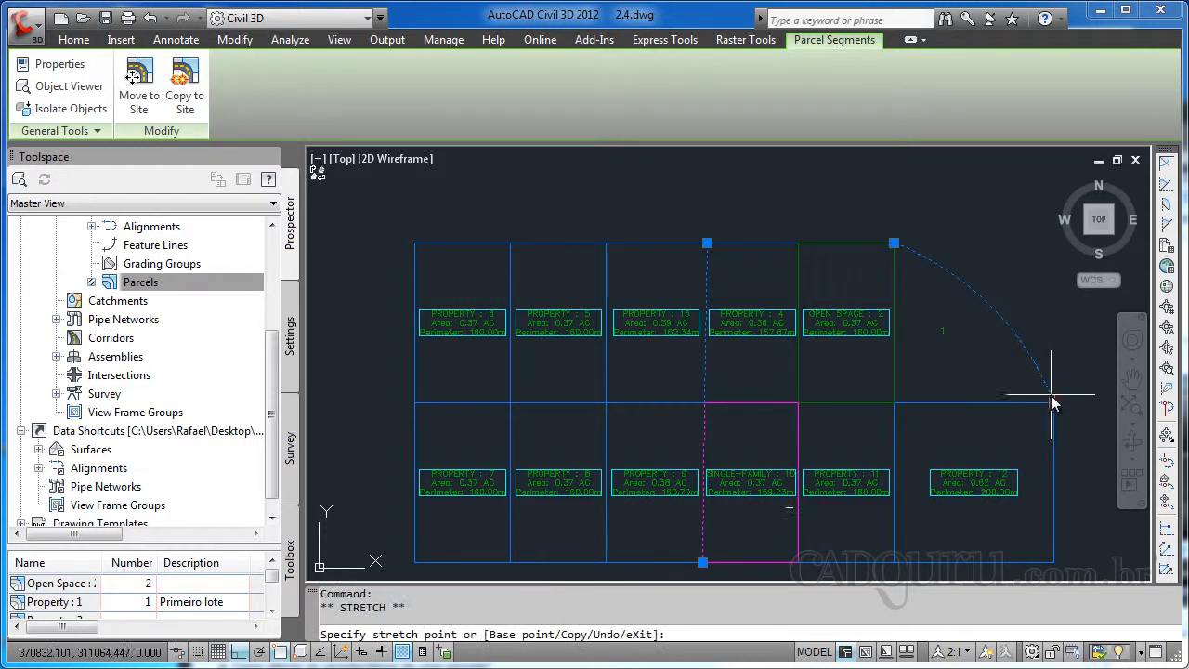
{"action": "left_click", "coordinate": [1006, 300]}
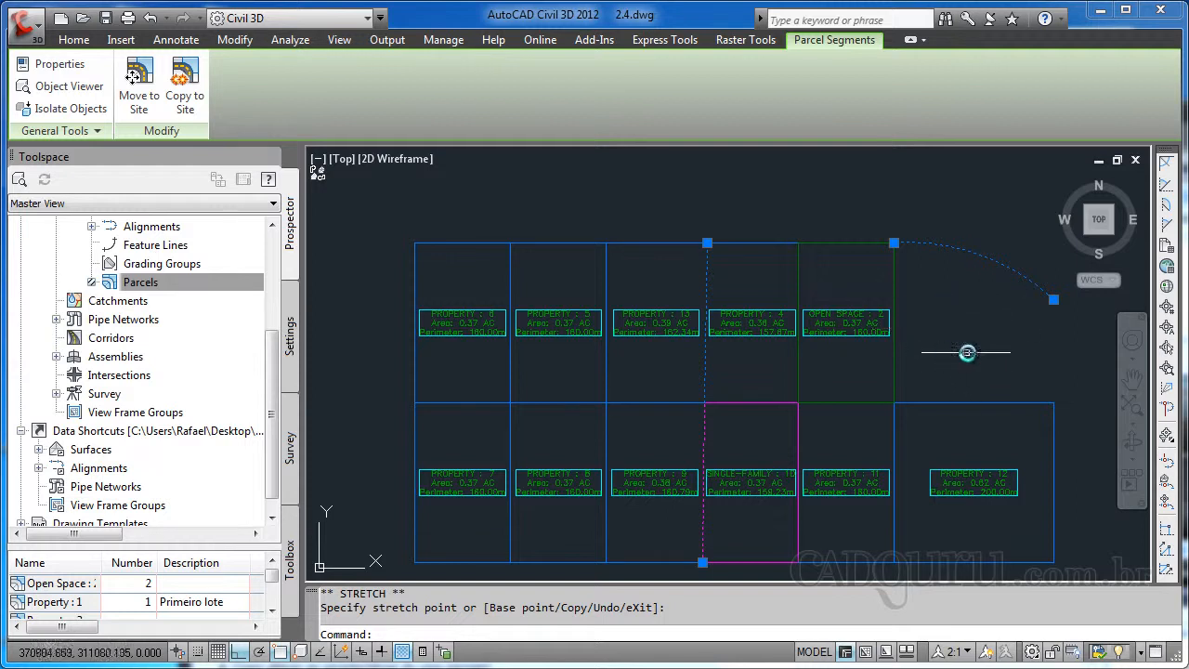
{"action": "left_click", "coordinate": [1052, 300]}
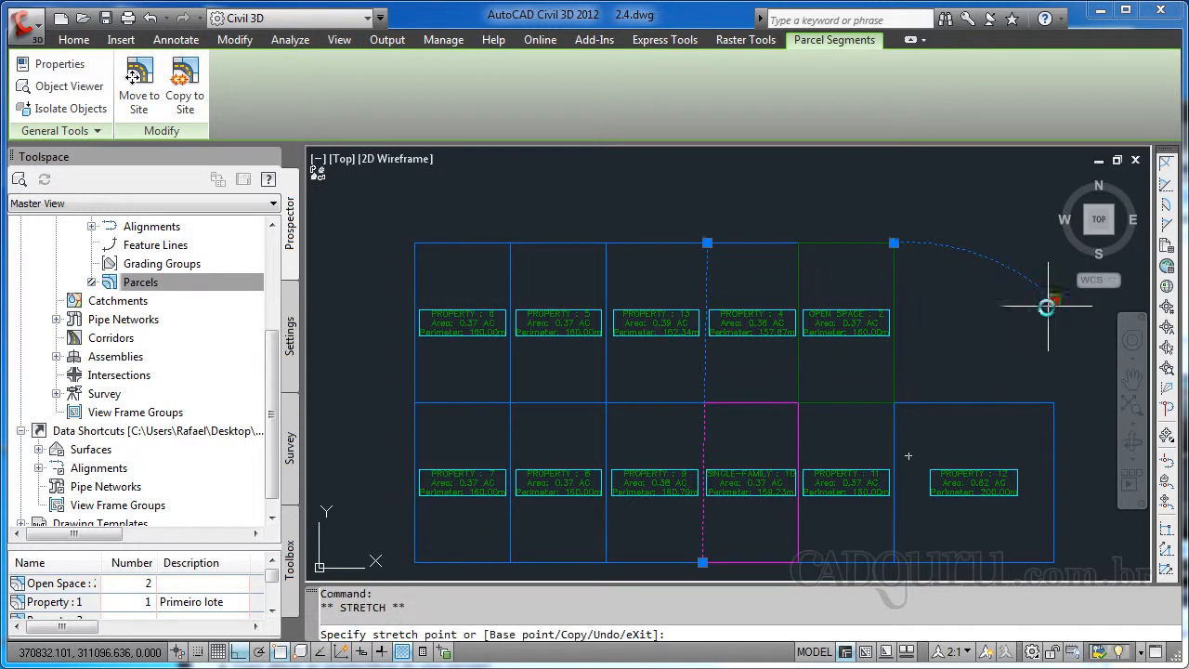
{"action": "left_click", "coordinate": [1051, 402]}
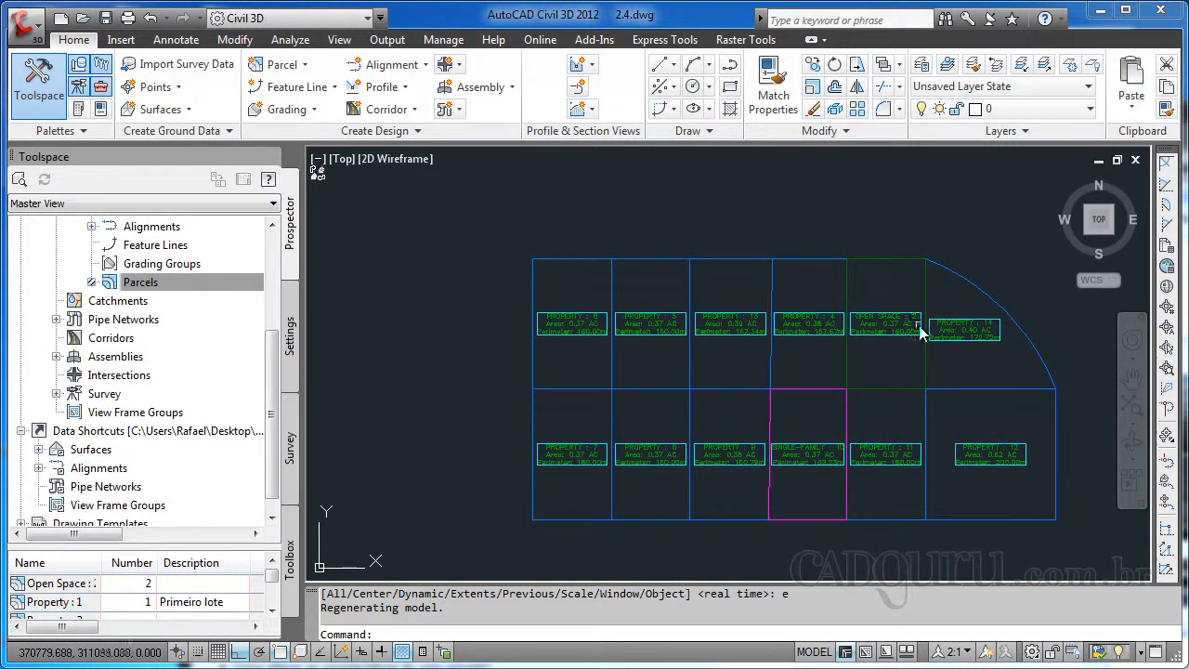
Shorten the central east-west parcel line by stretching its east end to the shared corner of the Property : 4 and Open Space parcels.
{"action": "left_click", "coordinate": [947, 390]}
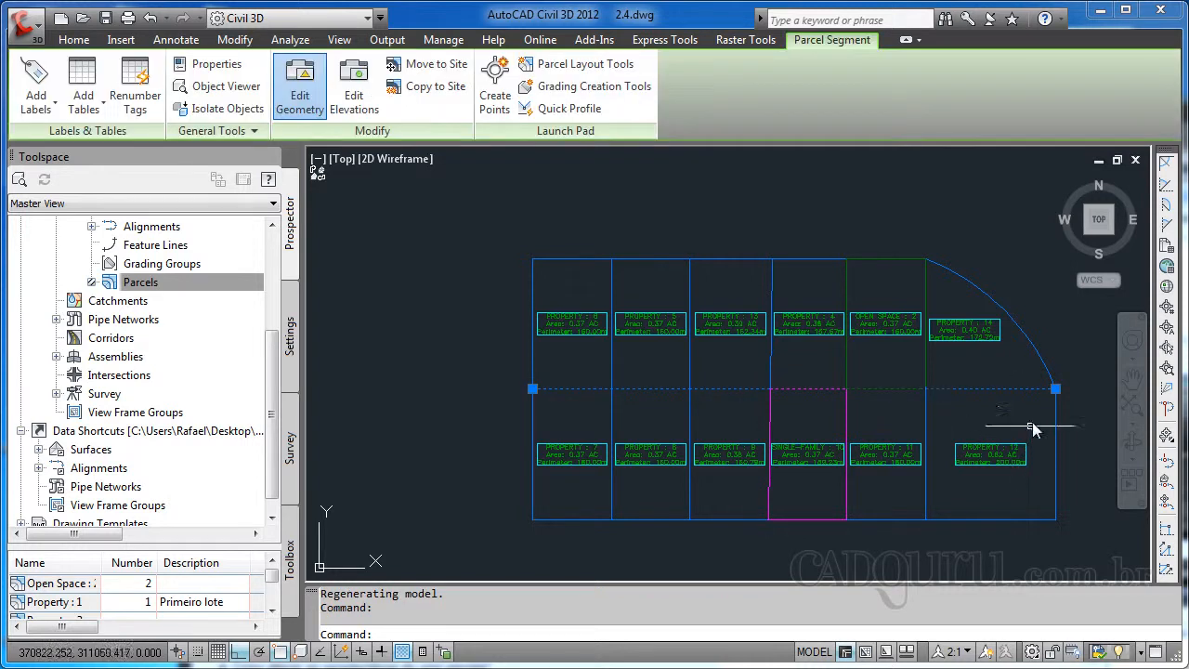
{"action": "left_click", "coordinate": [1055, 388]}
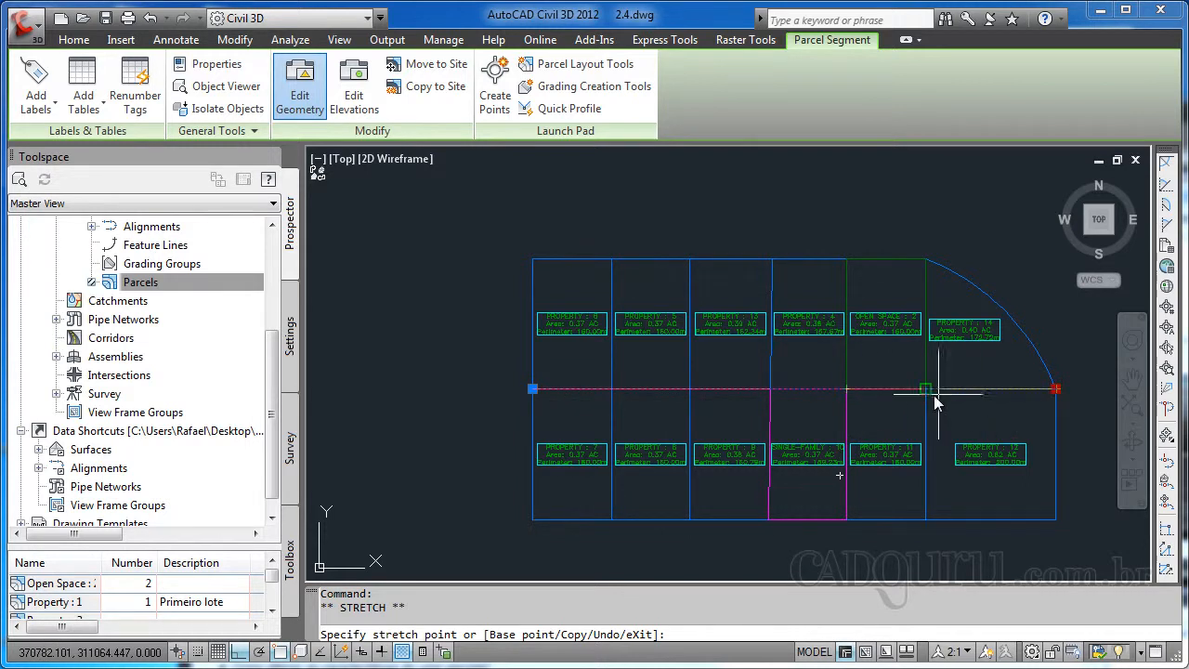
{"action": "left_click", "coordinate": [847, 389]}
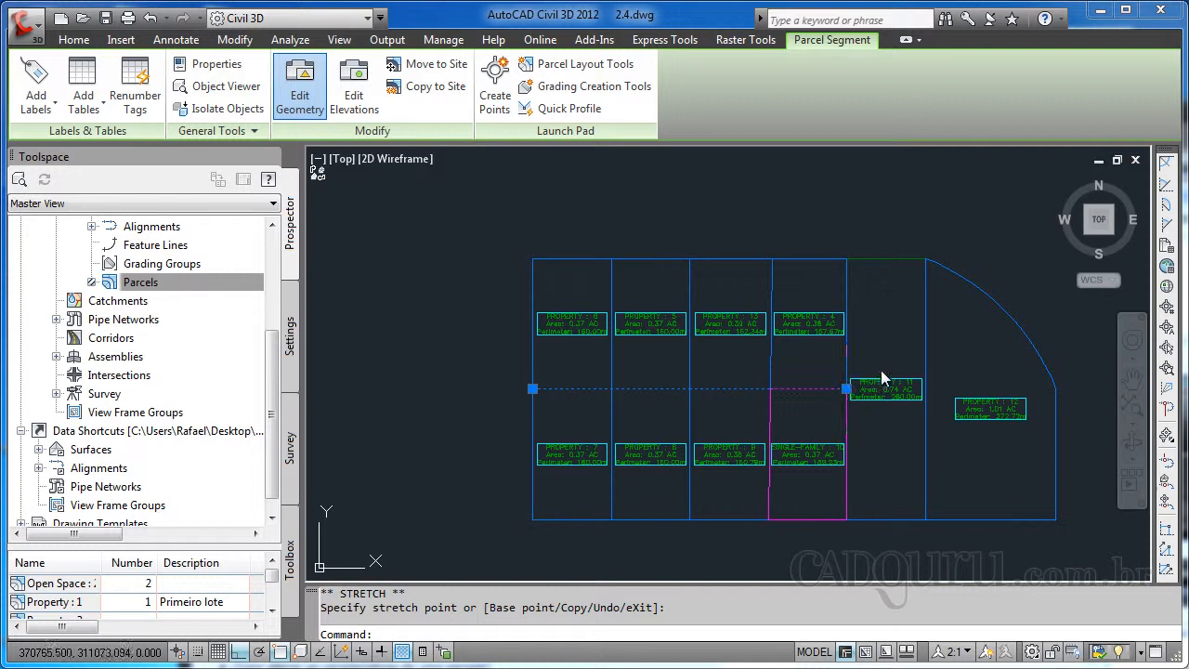
Use the Parcel Layout Tools' Delete Sub-Entity command to remove the segment between Property : 5 and Property : 8.
{"action": "left_click", "coordinate": [75, 43]}
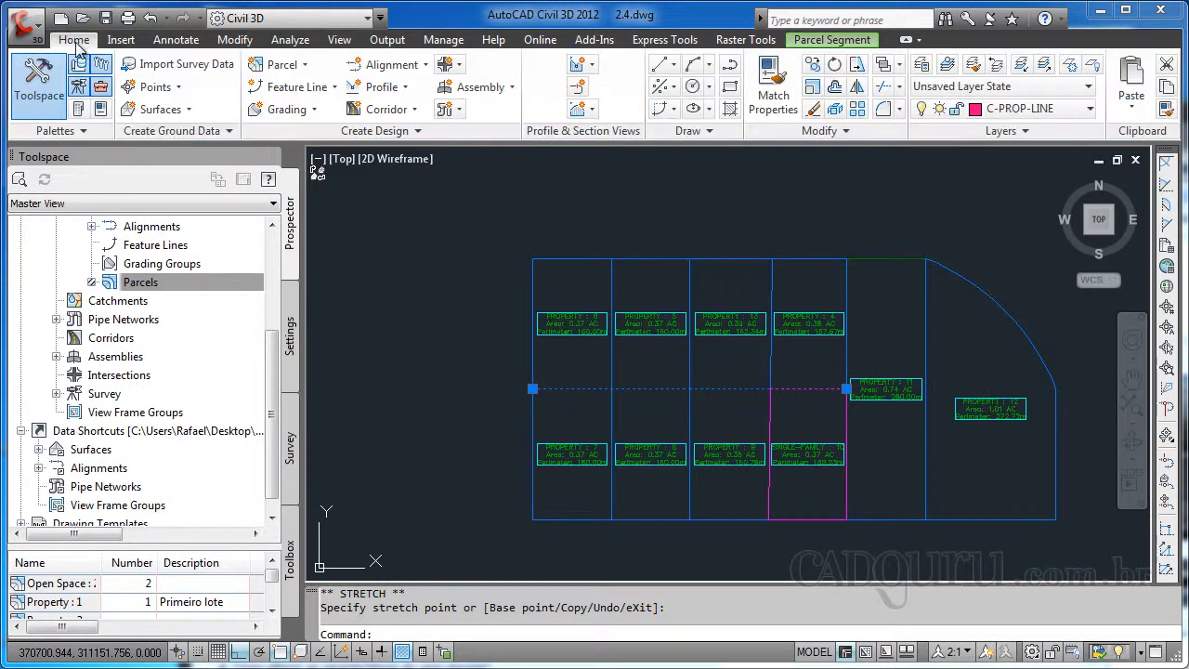
{"action": "left_click", "coordinate": [288, 67]}
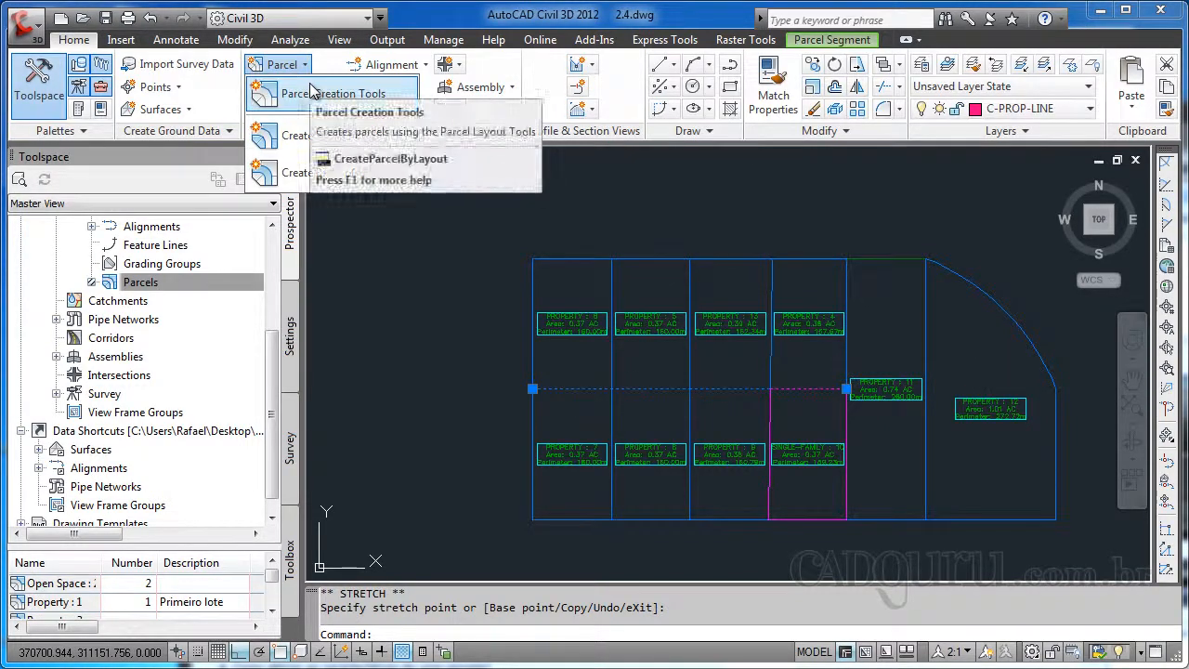
{"action": "left_click", "coordinate": [307, 95]}
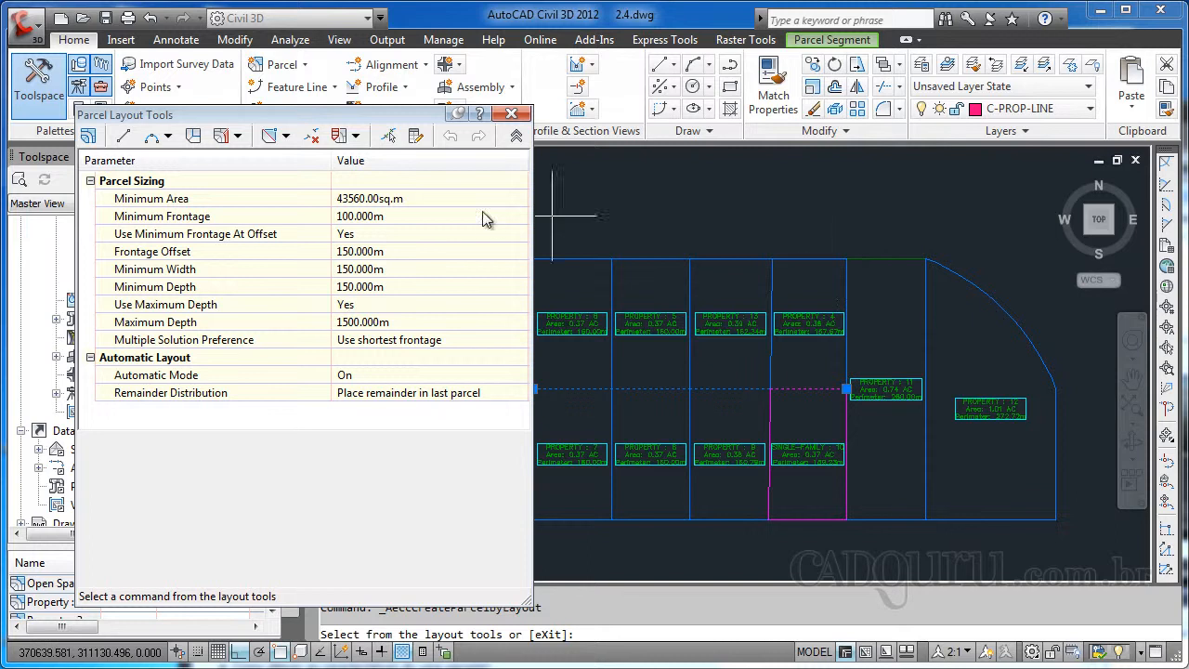
{"action": "left_click", "coordinate": [310, 135]}
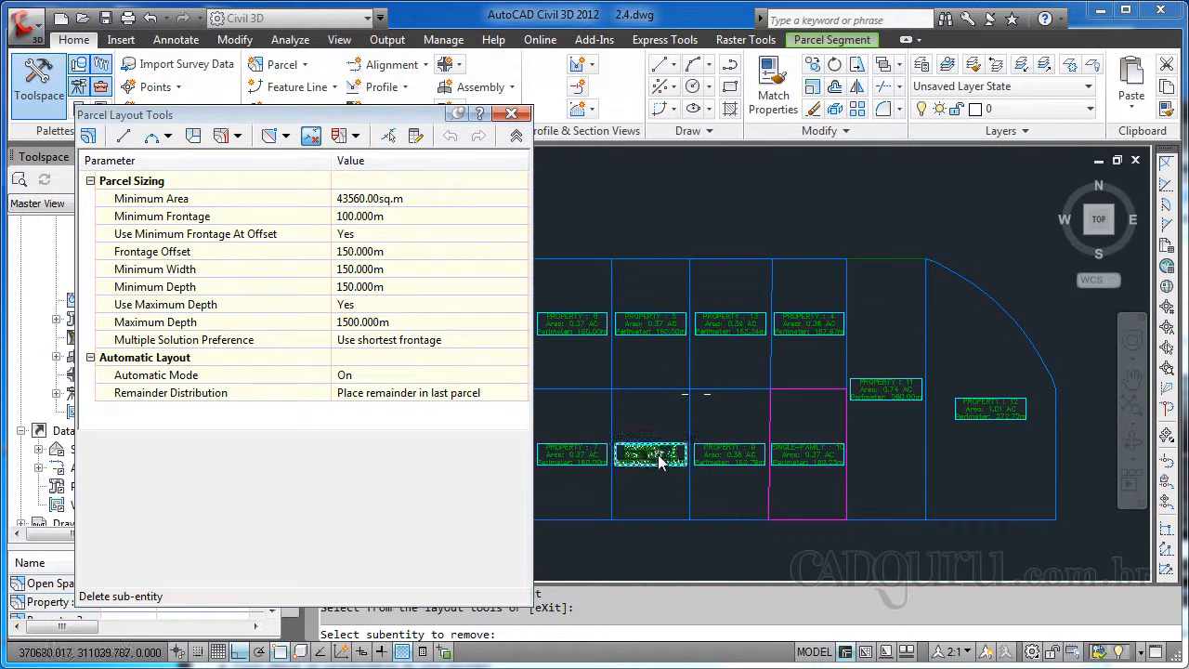
{"action": "left_click", "coordinate": [647, 390]}
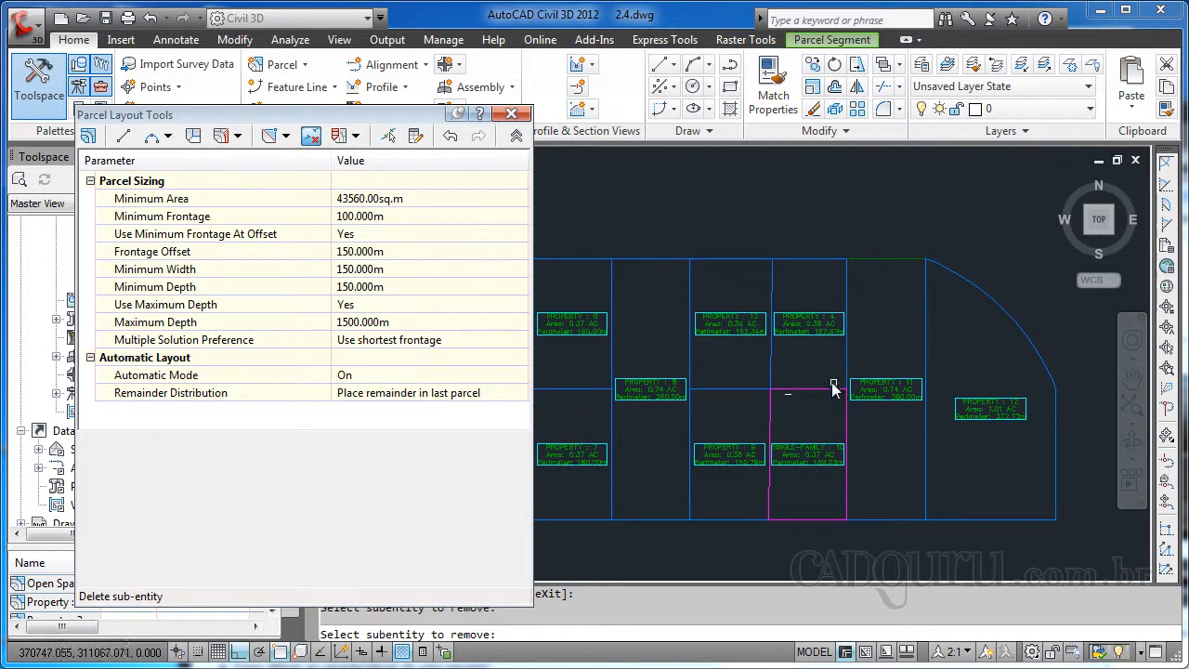
Delete the segments separating Property : 13 from Property : 4, Single-Family : 10 from Property : 11, and Property : 7 from Property : 8.
{"action": "left_click", "coordinate": [771, 349]}
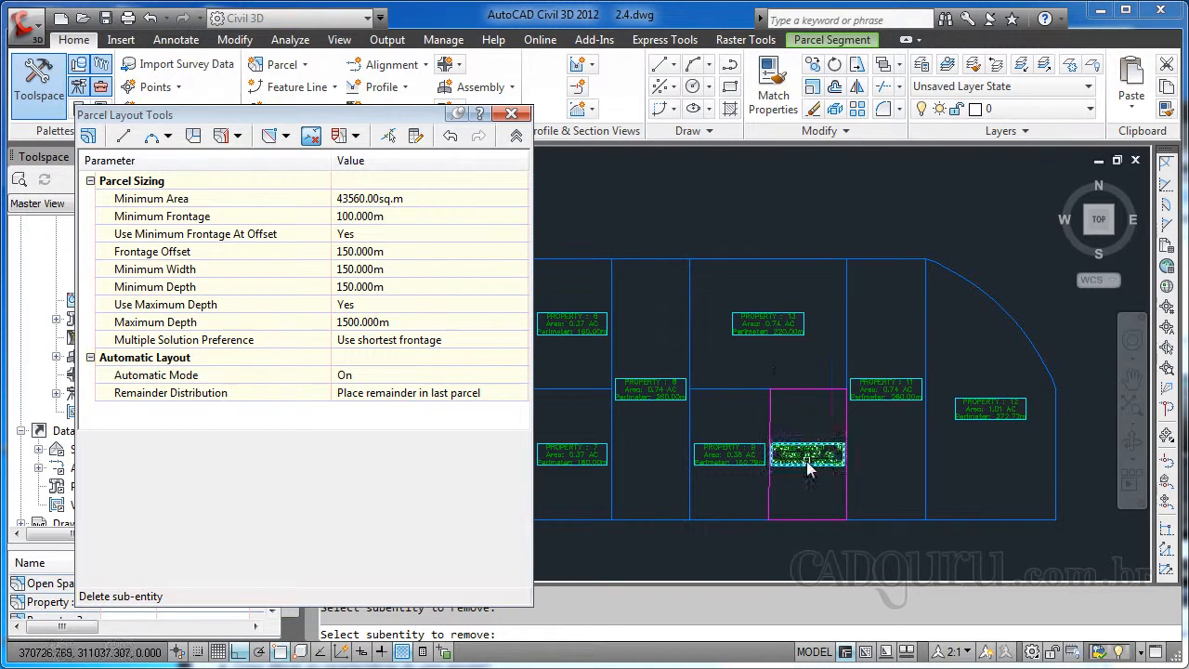
{"action": "left_click", "coordinate": [848, 428]}
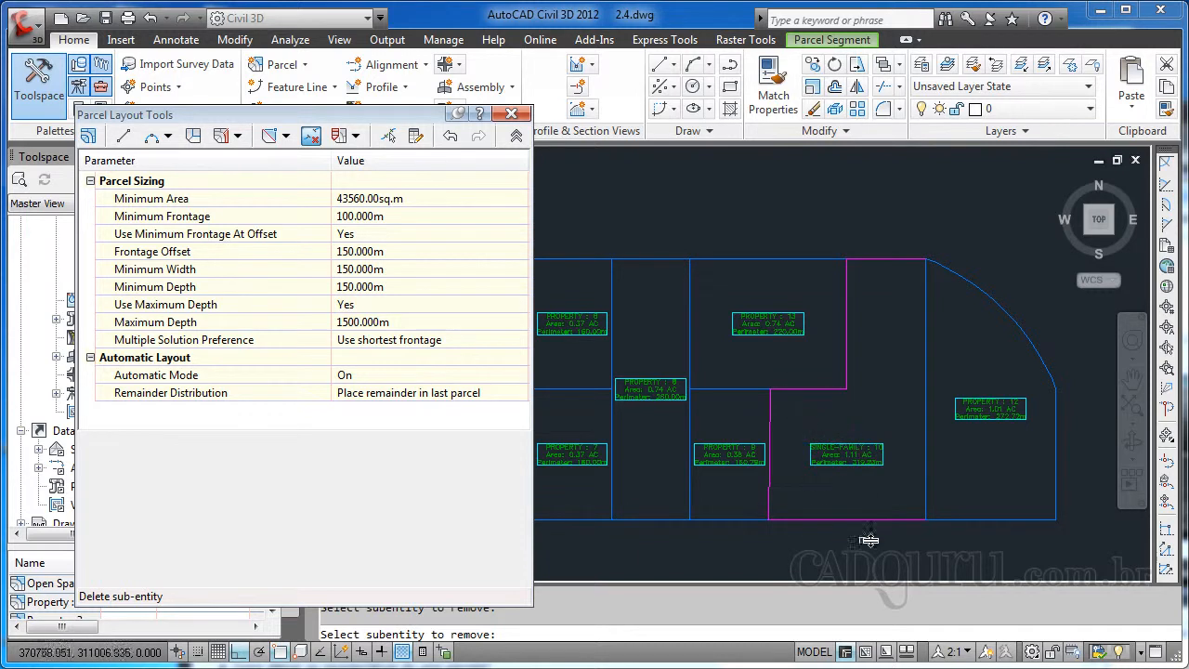
{"action": "middle_click_drag", "start_coordinate": [831, 375], "coordinate": [931, 357]}
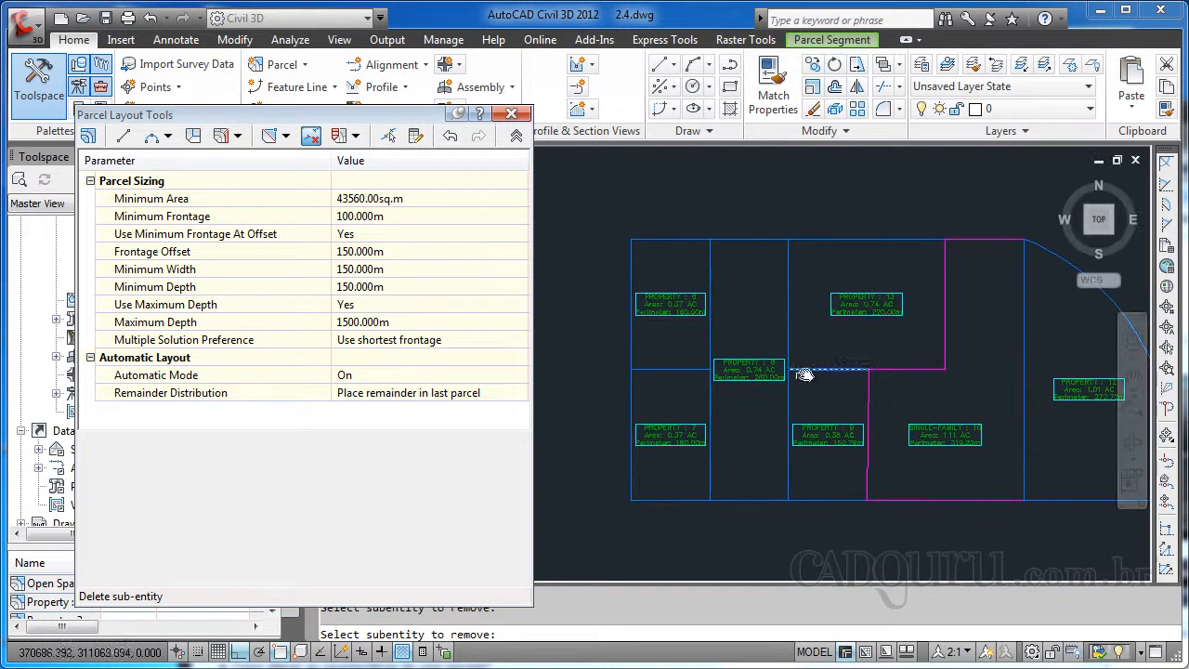
{"action": "left_click", "coordinate": [710, 401]}
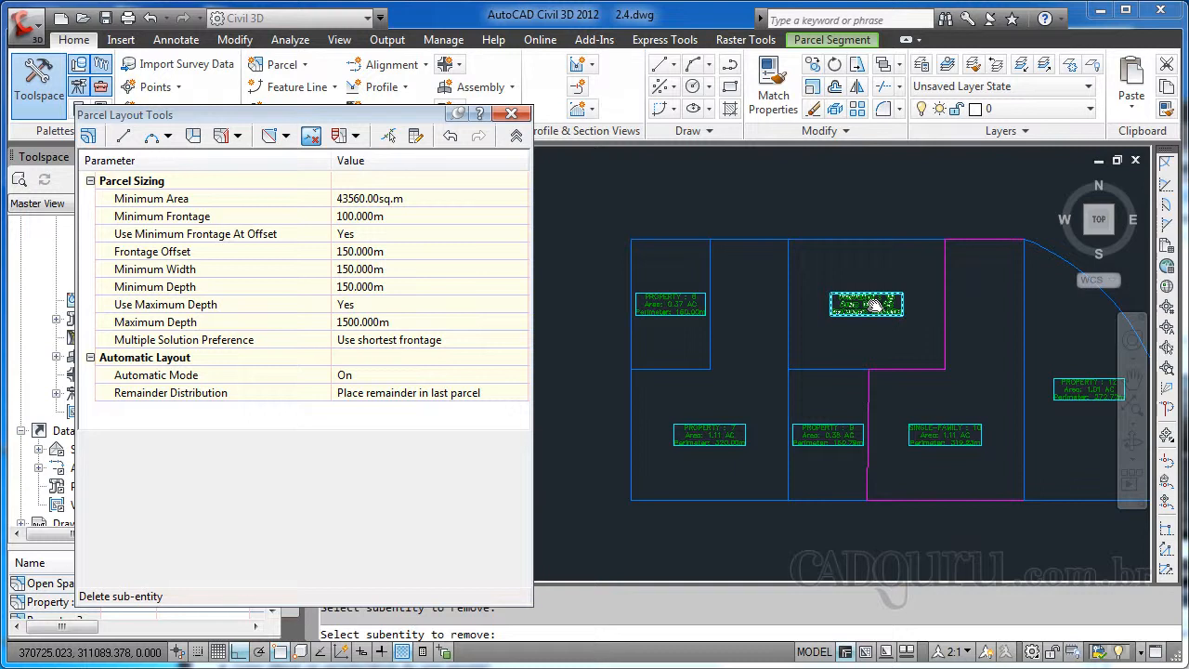
{"action": "key", "text": "Escape"}
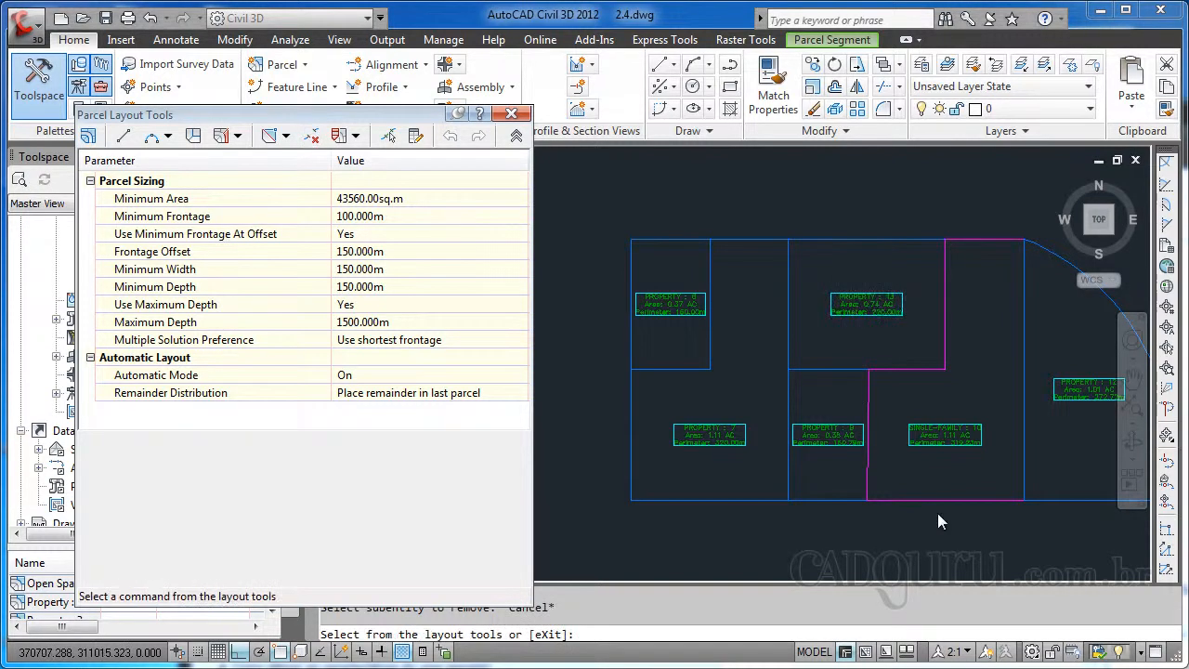